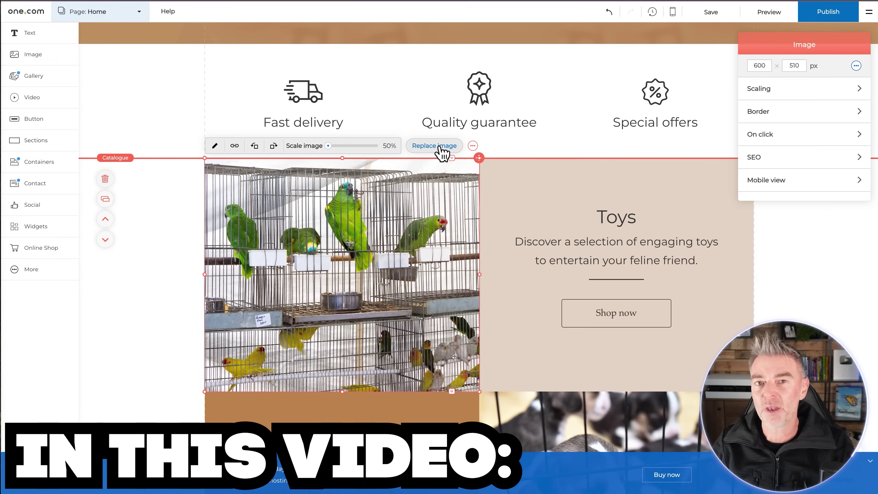
- Launch the Website Builder from the dashboard and start the AI-assisted website setup
left_click(444, 151)
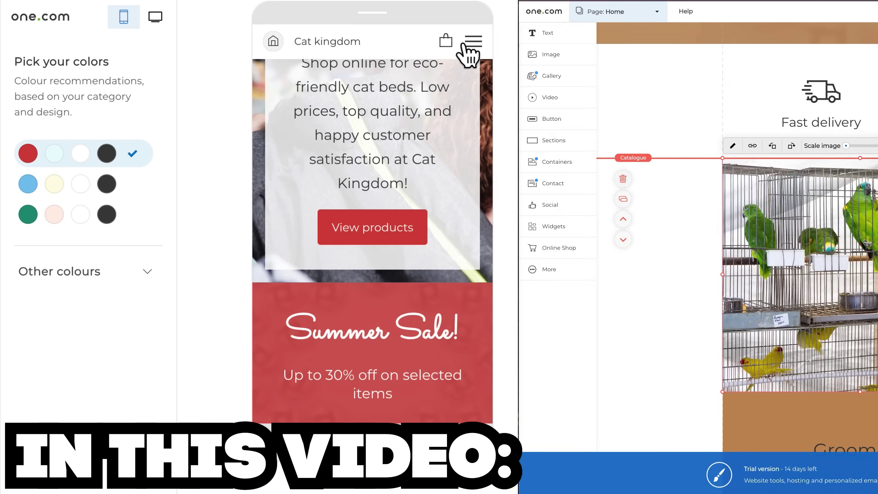
left_click(469, 52)
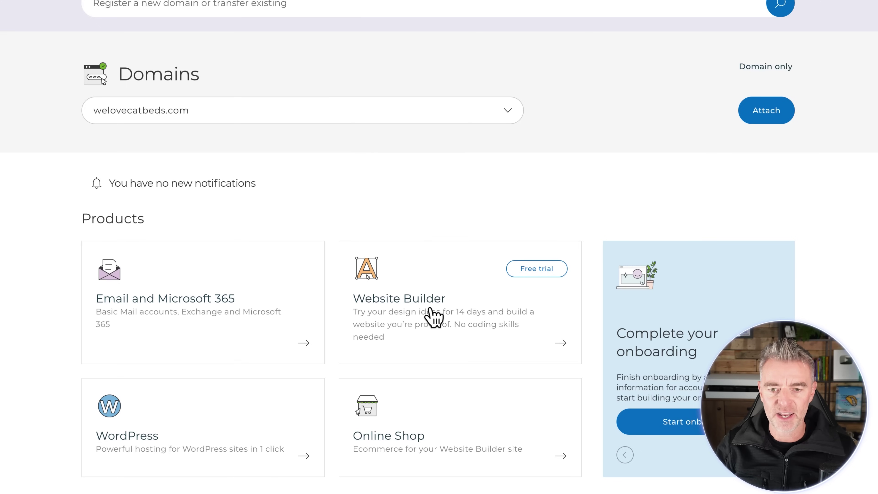
left_click(562, 344)
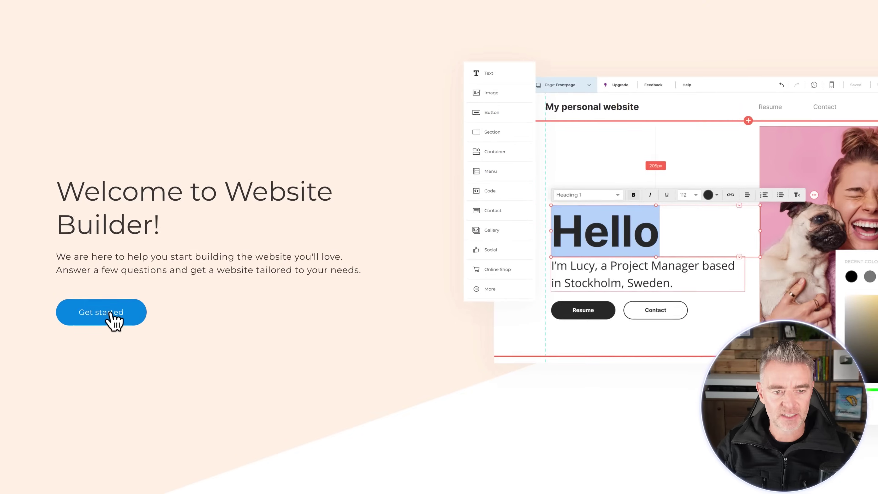
left_click(101, 308)
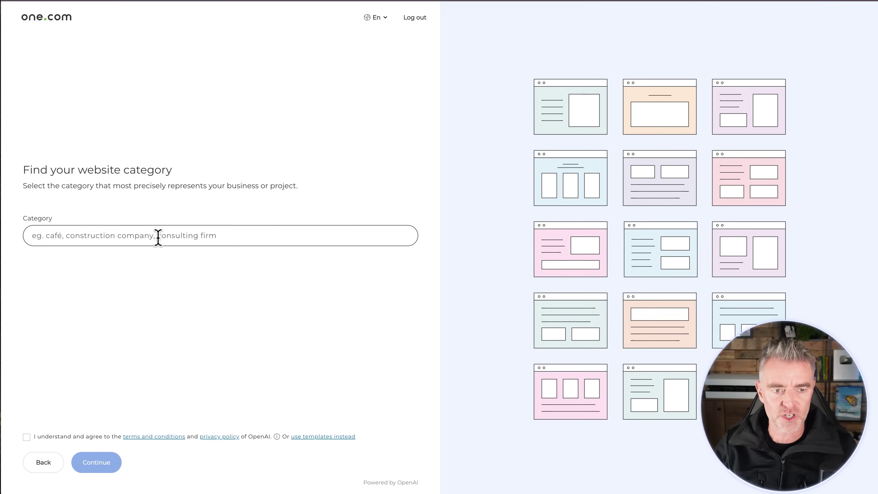
- Set the website category to 'Pet Shop' from the suggestions
left_click(158, 238)
type("pe")
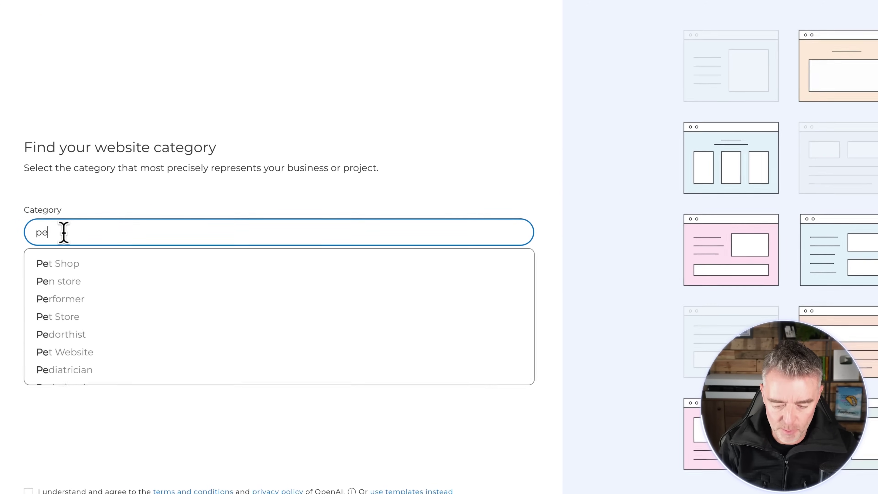
type("t shop")
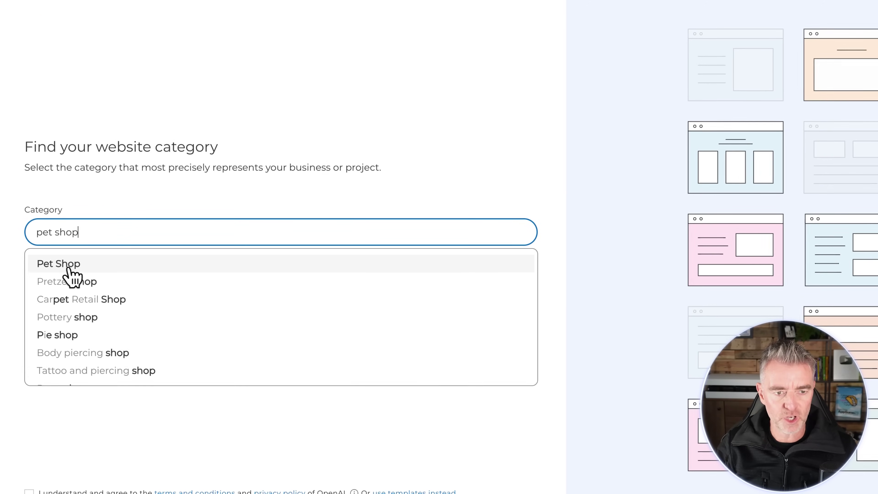
left_click(68, 268)
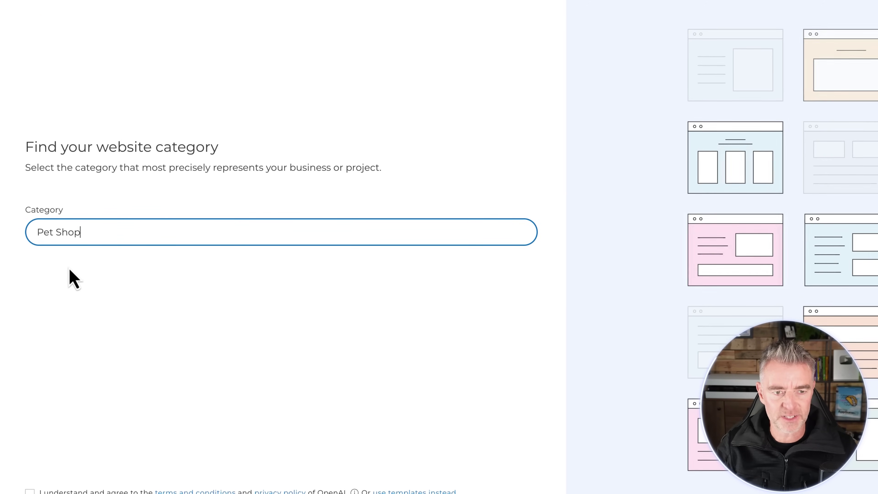
left_click(270, 102)
- Accept OpenAI's terms and conditions and continue to the business-type question
scroll(172, 277, "down", 1)
scroll(37, 445, "down", 1)
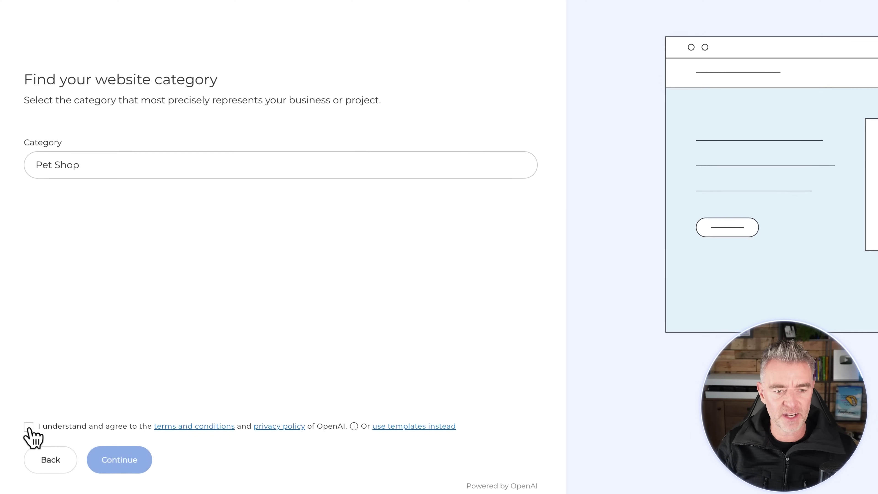
left_click(29, 425)
left_click(120, 467)
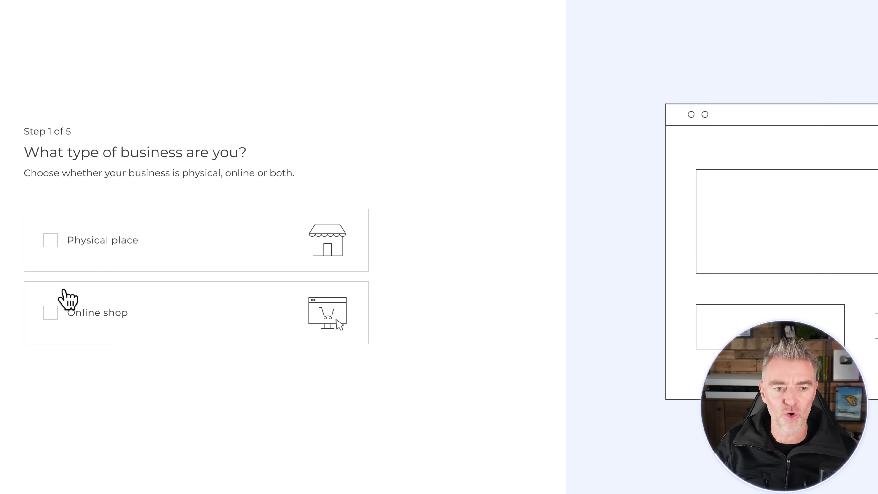
- Choose Online shop as the business type and enter 'Cat kingdom' as the business name
left_click(55, 315)
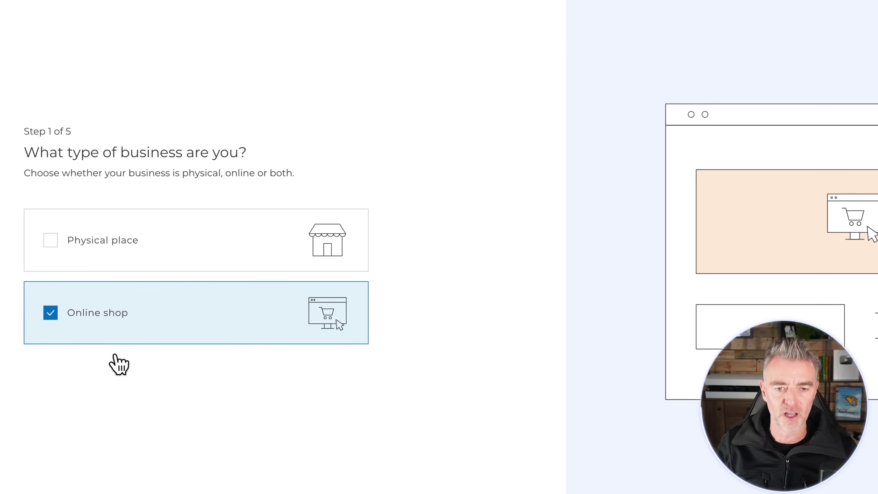
scroll(331, 390, "down", 2)
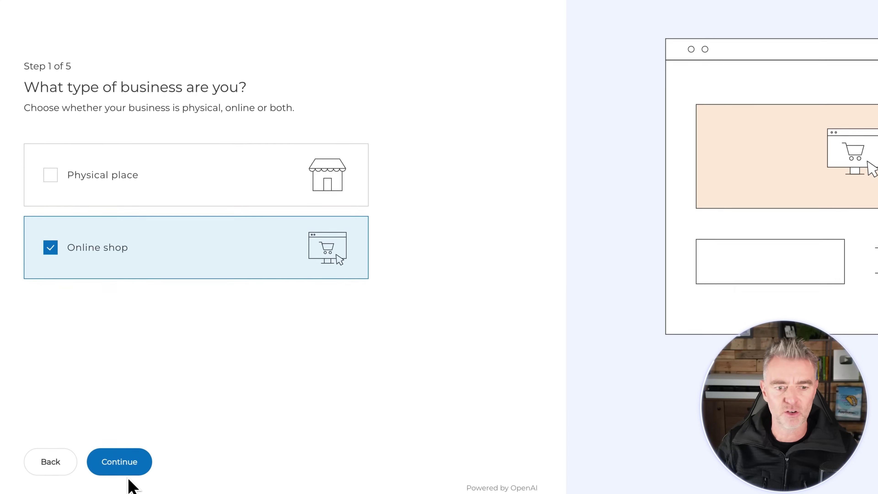
left_click(123, 463)
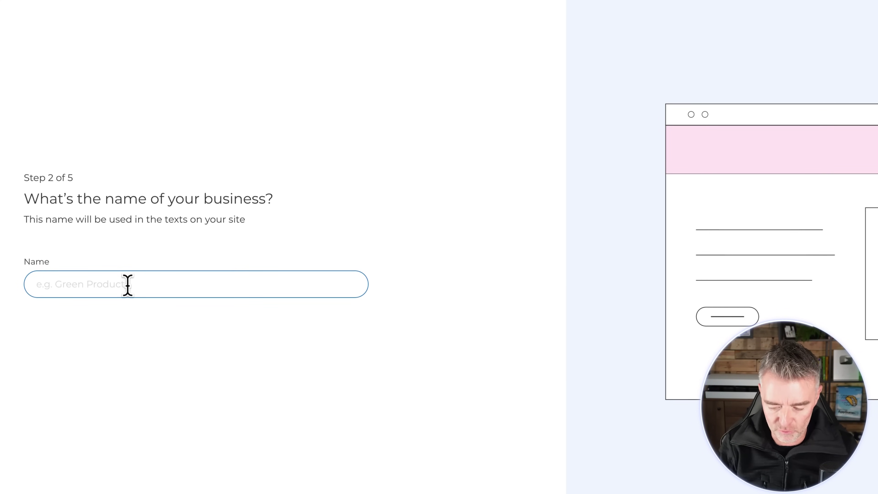
left_click(128, 284)
type("C")
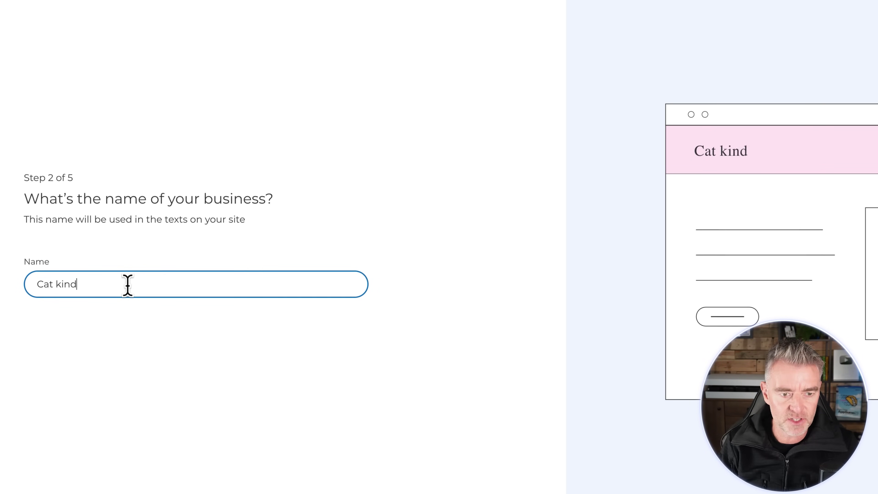
type("at king")
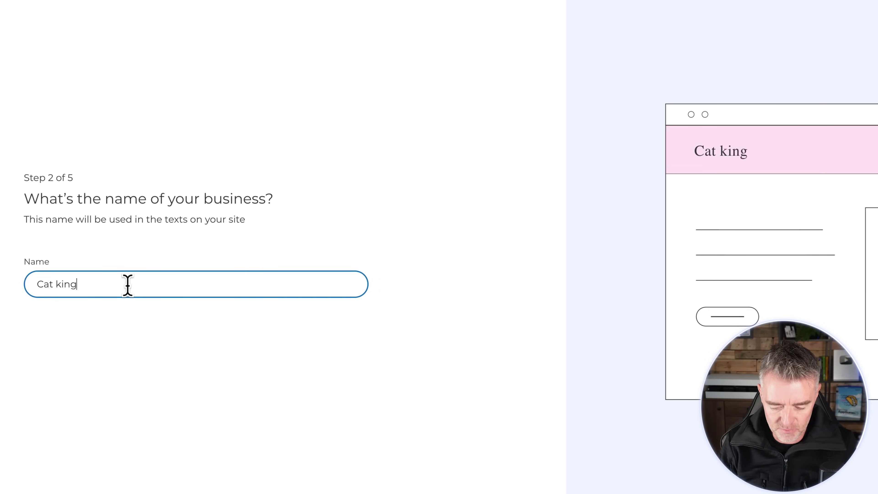
type("dom")
- Enter three About us points: eco-friendly cat beds, low prices with quality, happy customers
left_click(120, 493)
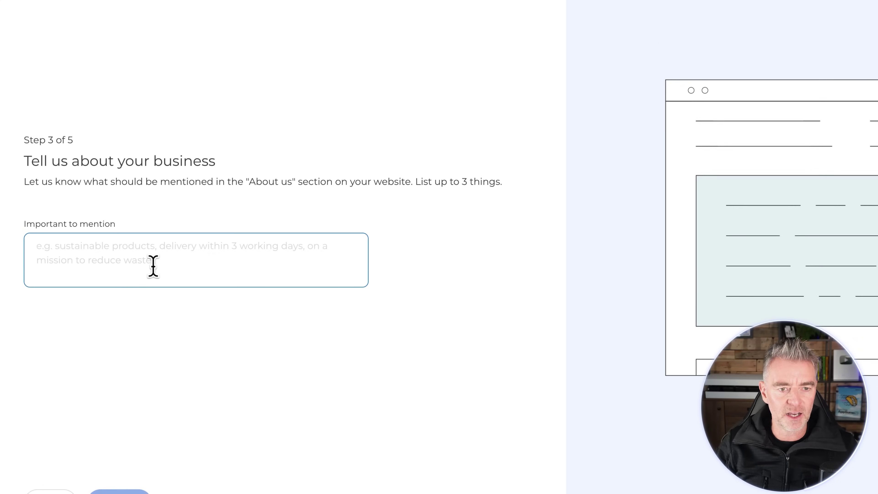
left_click(153, 265)
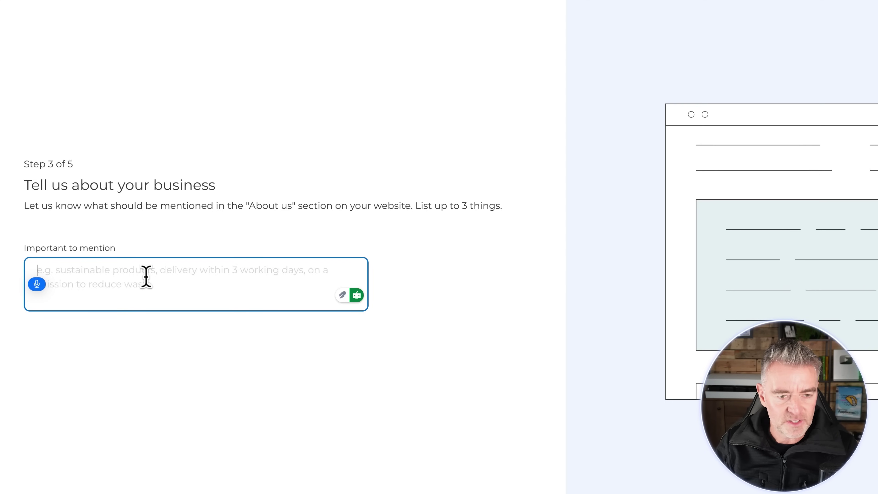
type("We sell all type")
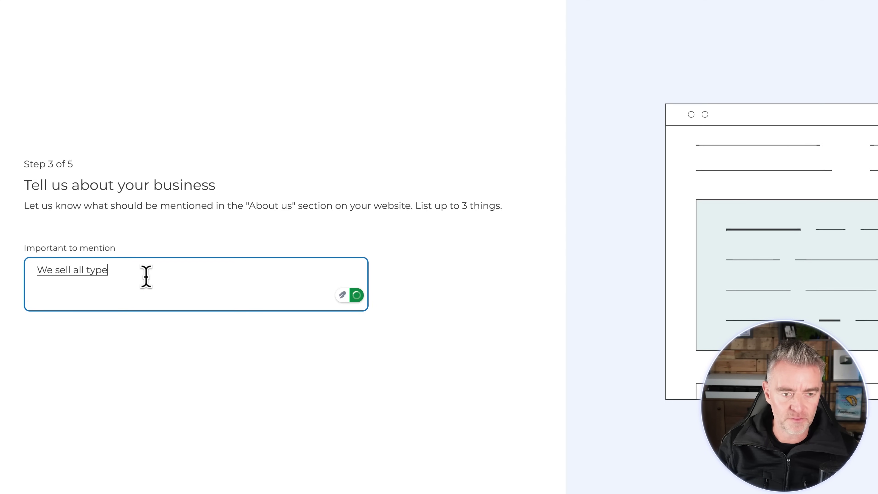
type("s of cat beds")
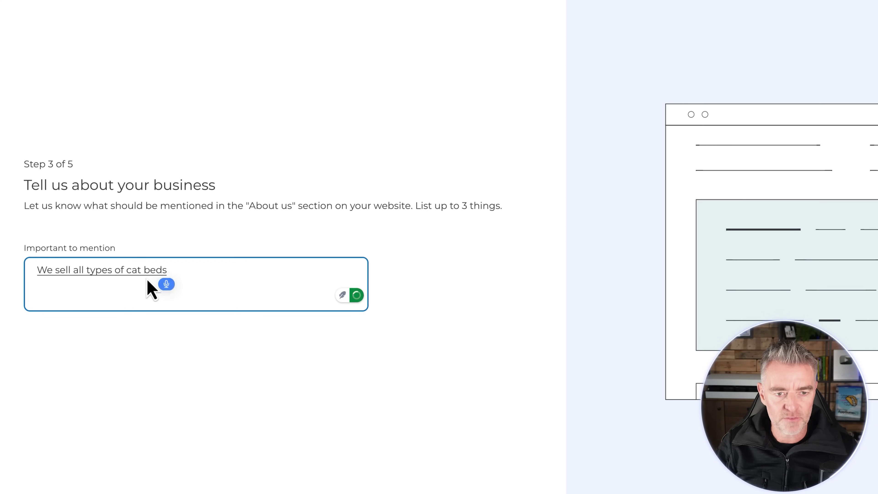
type(" and they are environmentally friendly We believe")
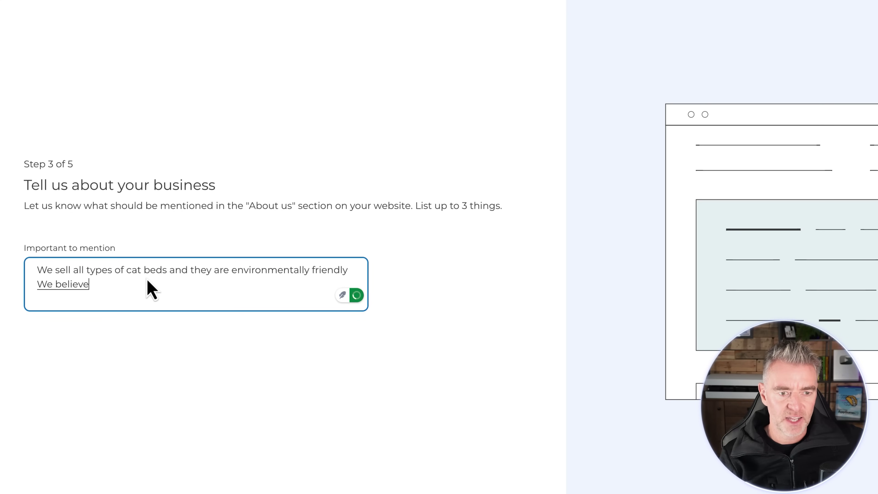
type(" in low prices")
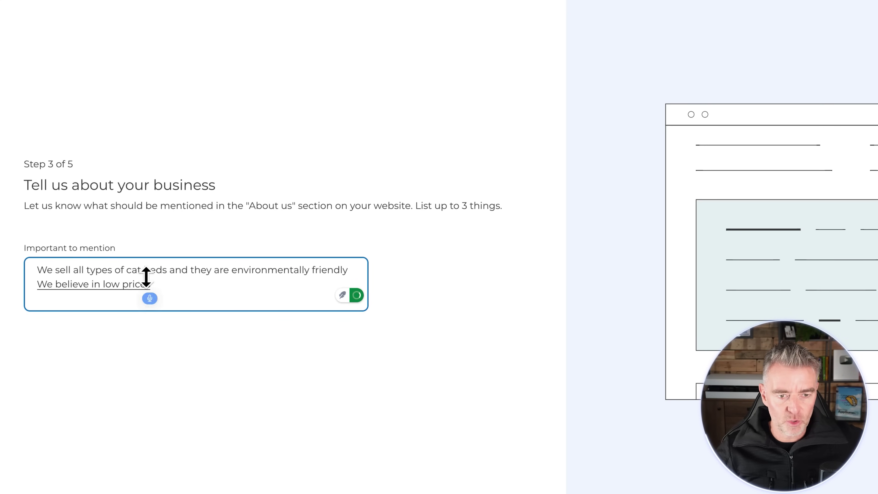
type(" and high-quality products")
key("Return")
type("Our emphasis")
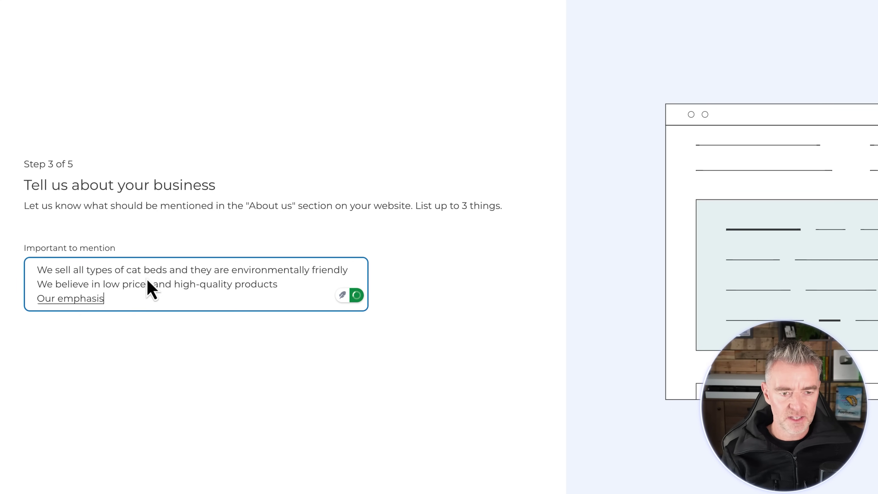
type(" is on creating happy customers")
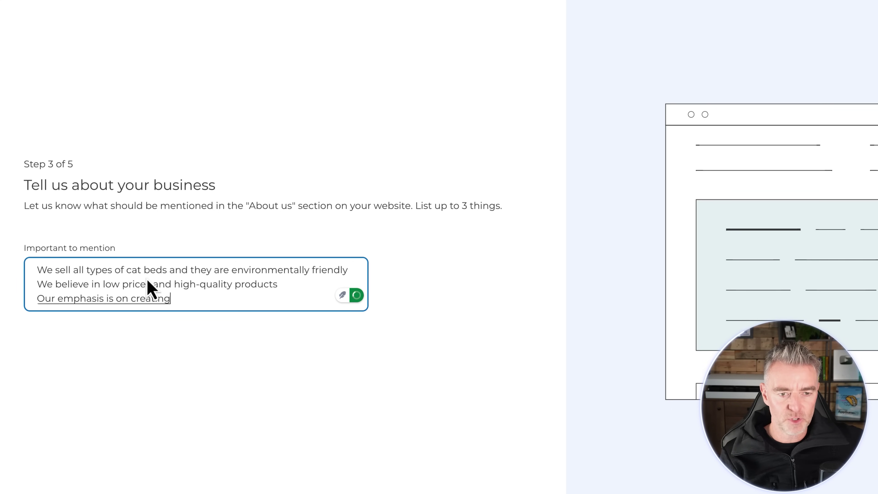
type(" and long-term future business relationship relationships.")
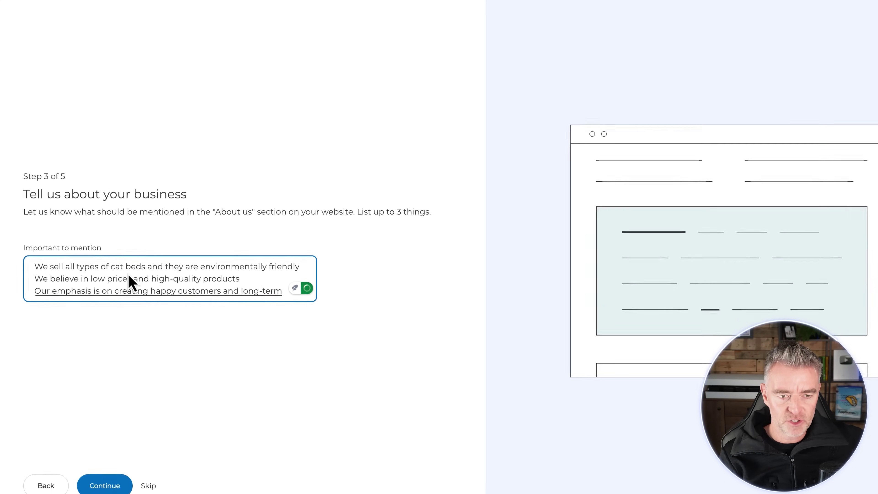
left_click(100, 465)
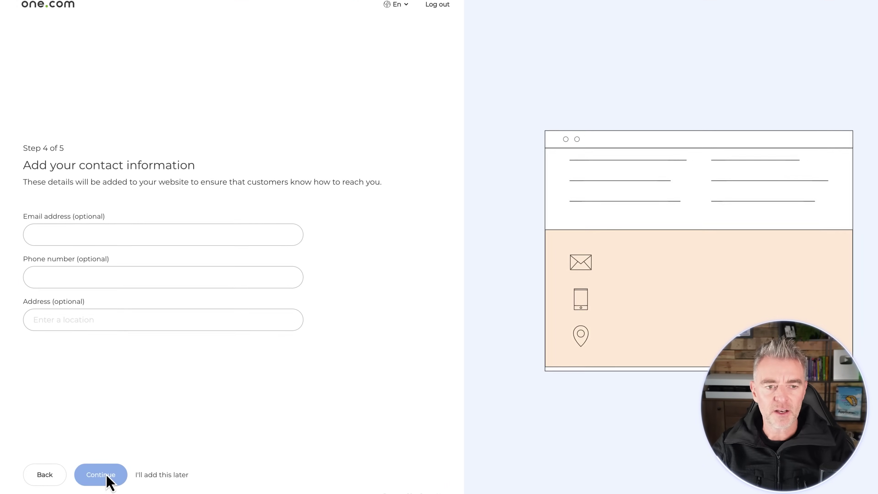
- Fill in a contact e-mail and phone number, and pick the suggested street address
left_click(87, 241)
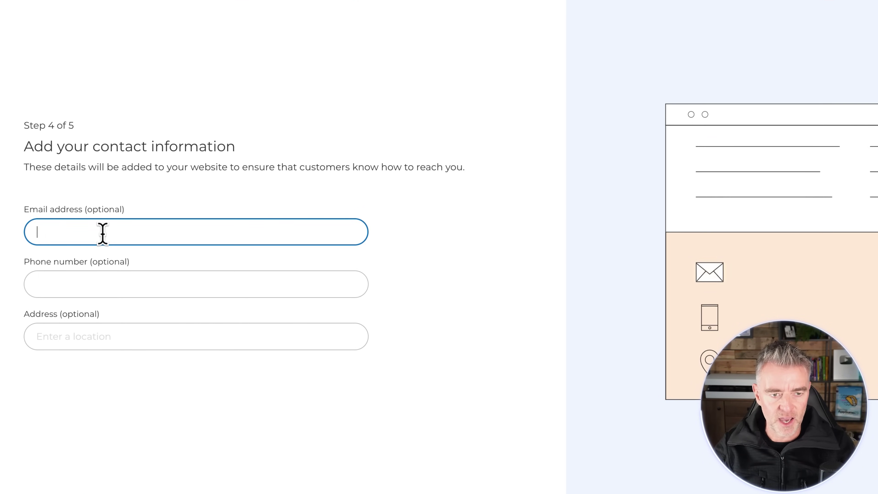
type("fdsgdsfgfs@sdfs")
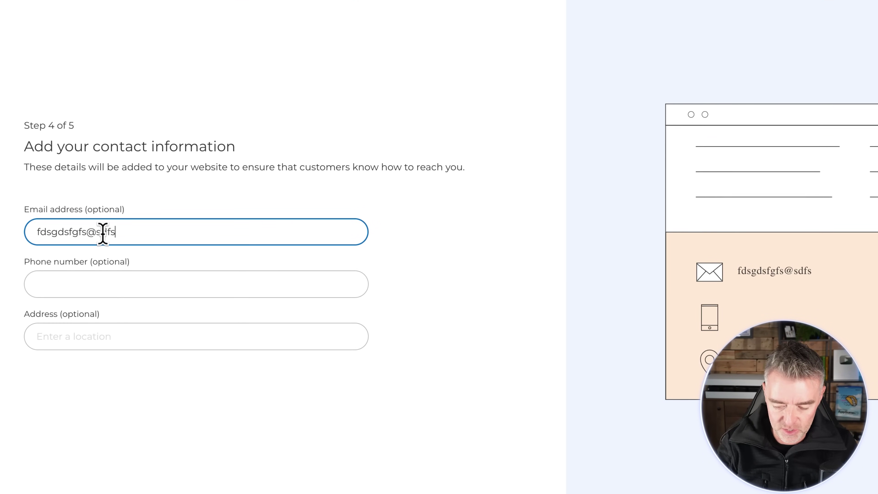
type("fsda.com")
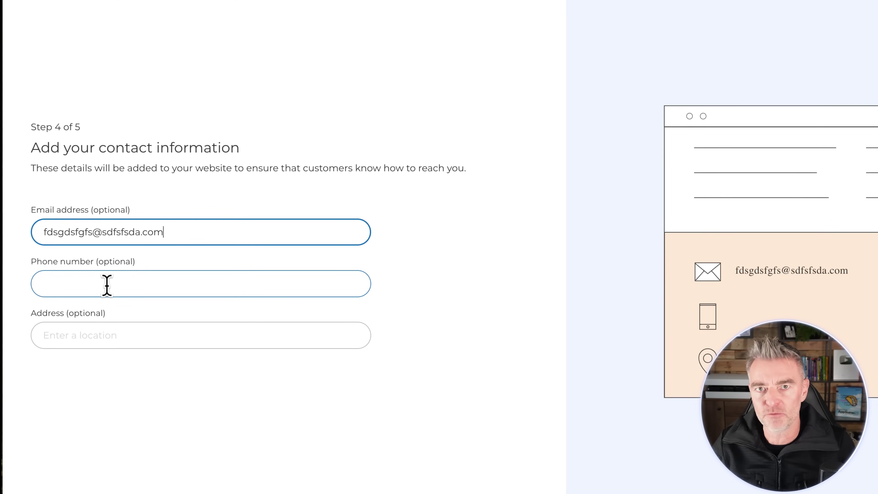
left_click(106, 286)
type("32")
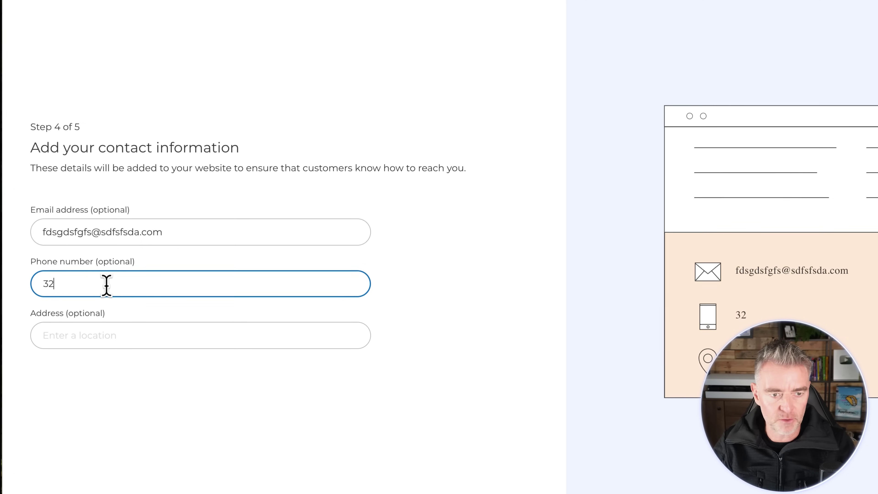
type("4234234234242342")
left_click(120, 337)
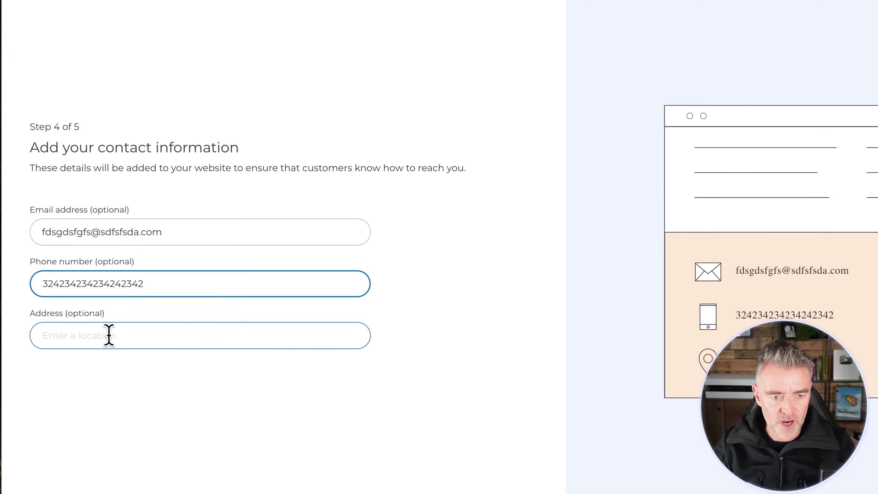
type("3242342342")
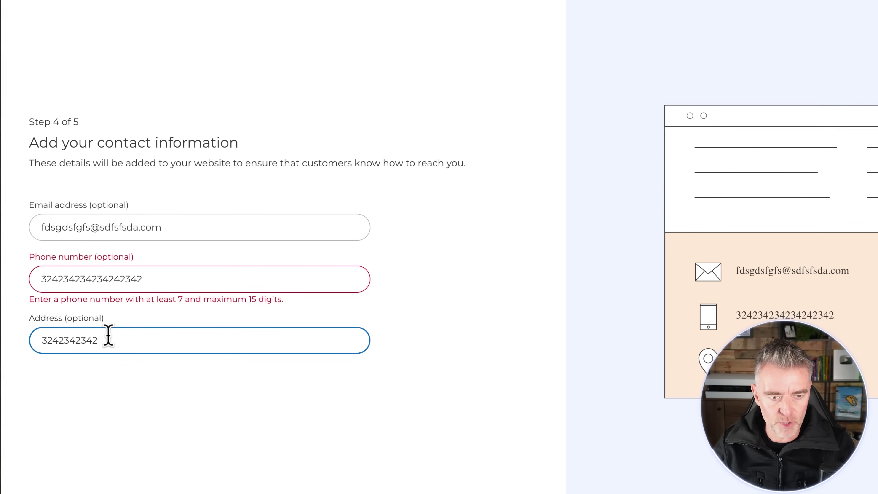
key("BackSpace")
key("BackSpace")
key("BackSpace")
key("BackSpace")
key("BackSpace")
key("BackSpace")
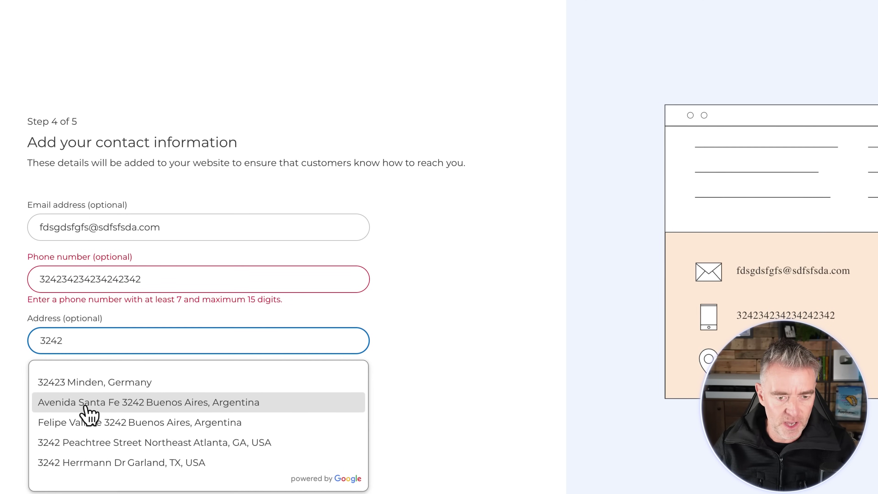
left_click(69, 465)
- Trim surplus digits from the phone number until it is a valid length
left_click(86, 276)
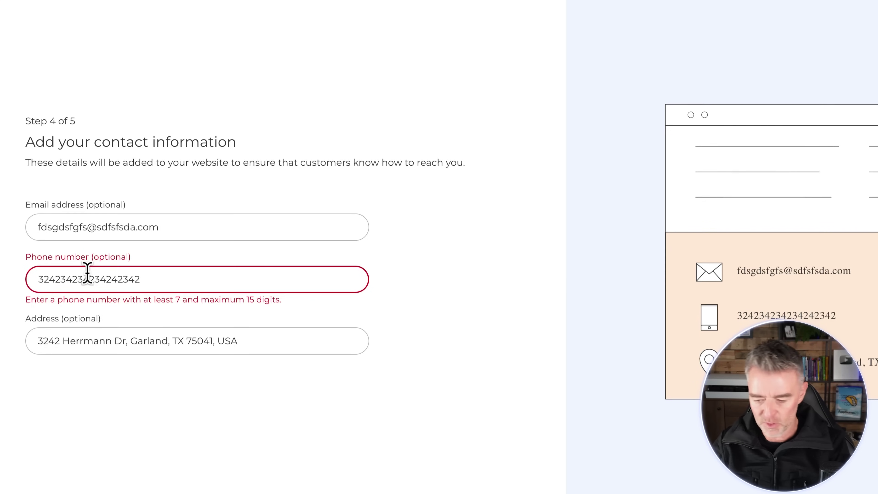
key("BackSpace")
key("BackSpace")
left_click(145, 279)
key("BackSpace")
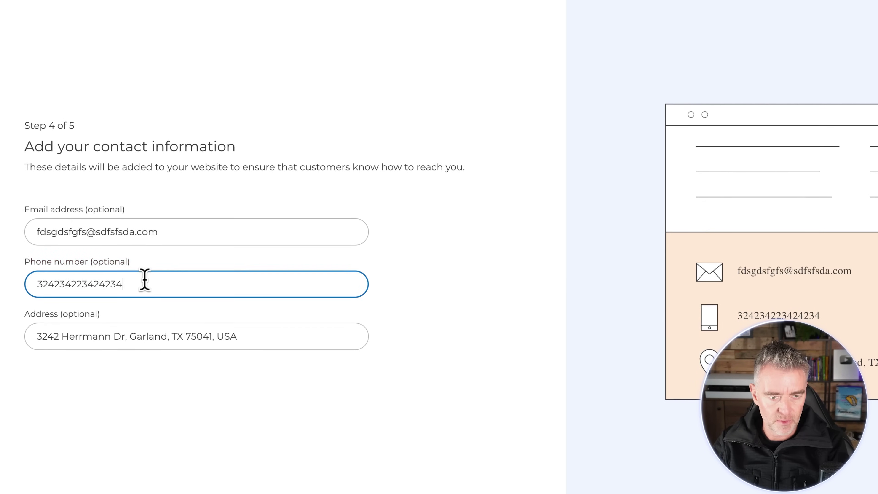
key("BackSpace")
key("BackSpace")
left_click(125, 411)
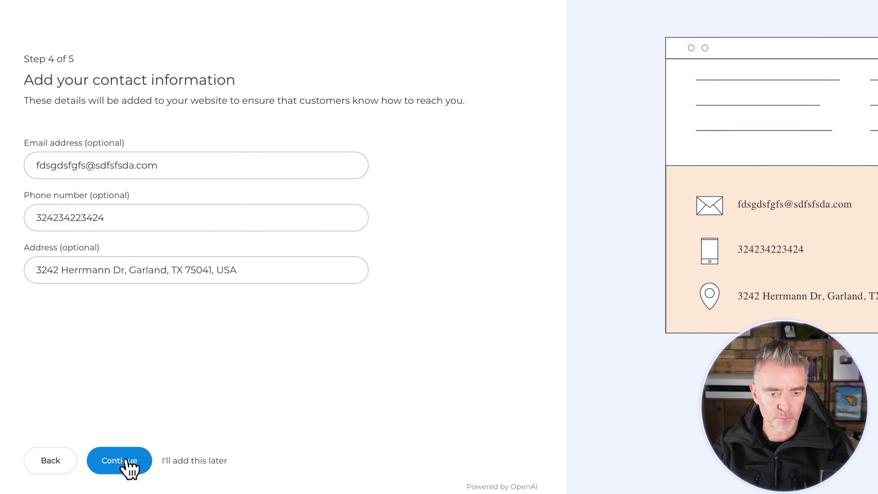
- Keep English as the website language so the Cat kingdom site is generated
left_click(126, 459)
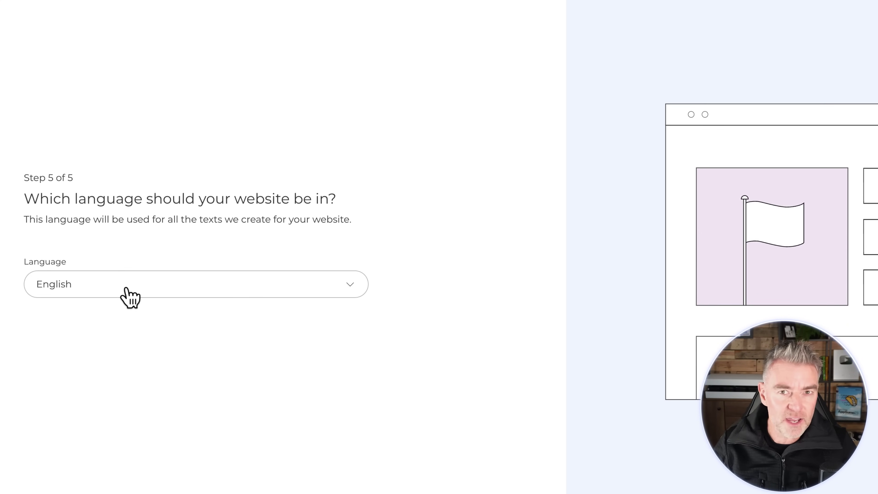
left_click(126, 288)
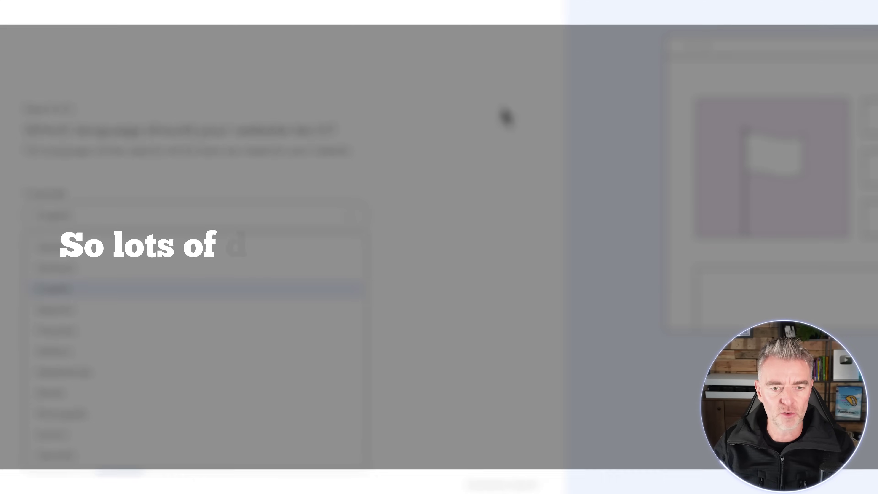
left_click(501, 116)
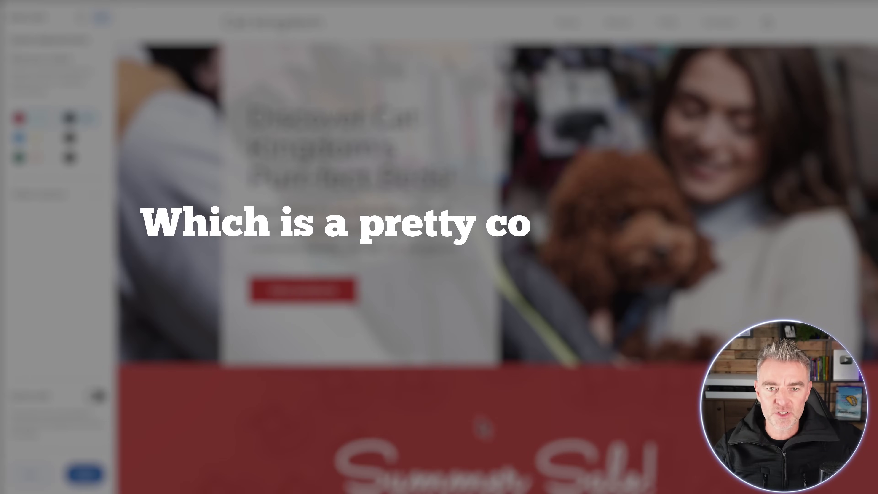
- Scroll through the generated Cat kingdom site, then jump to its Shop products section
scroll(494, 207, "down", 5)
scroll(495, 243, "down", 10)
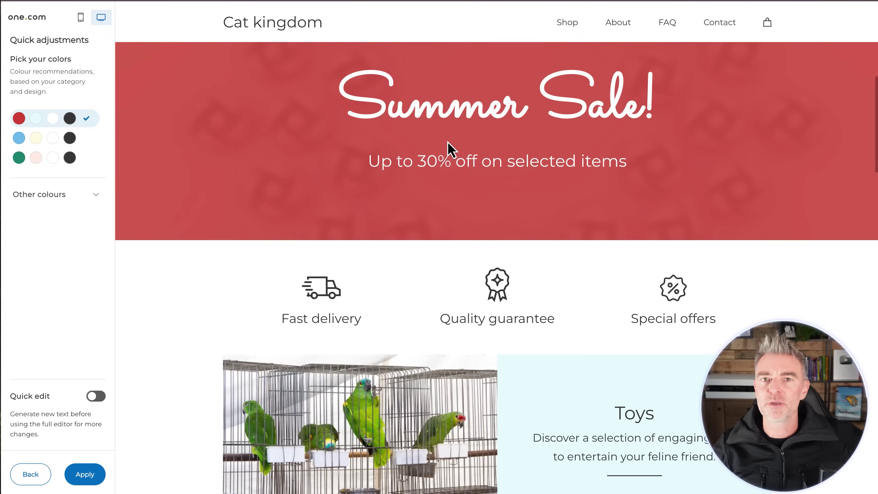
scroll(450, 149, "up", 10)
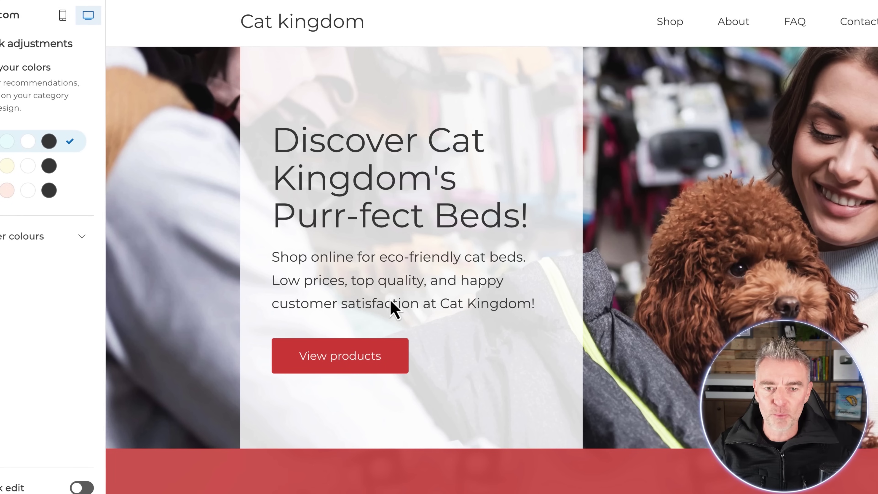
scroll(484, 324, "down", 5)
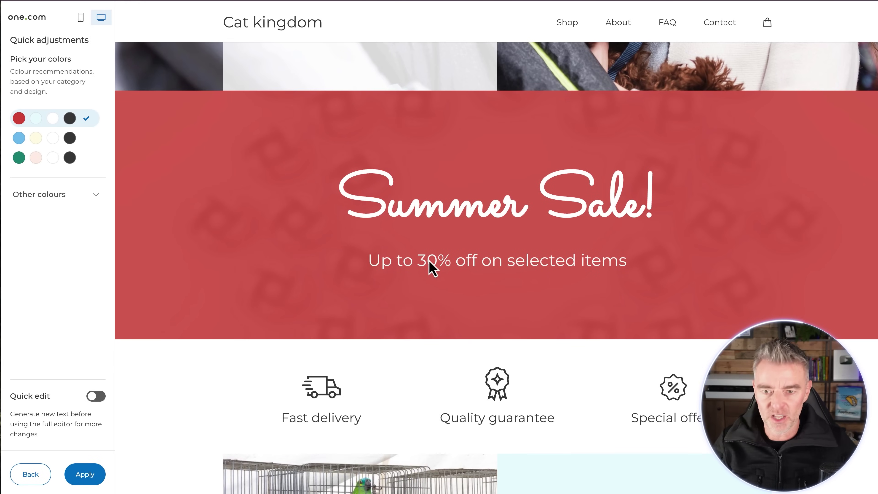
scroll(607, 277, "down", 2)
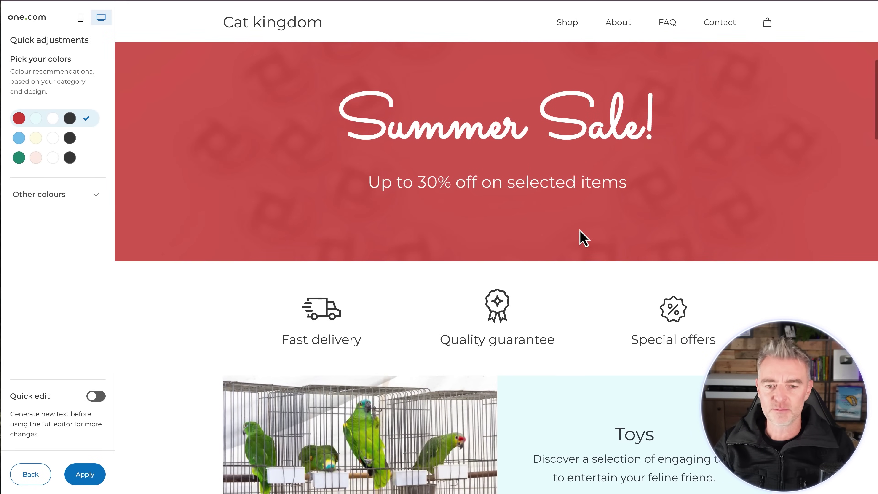
scroll(582, 237, "down", 3)
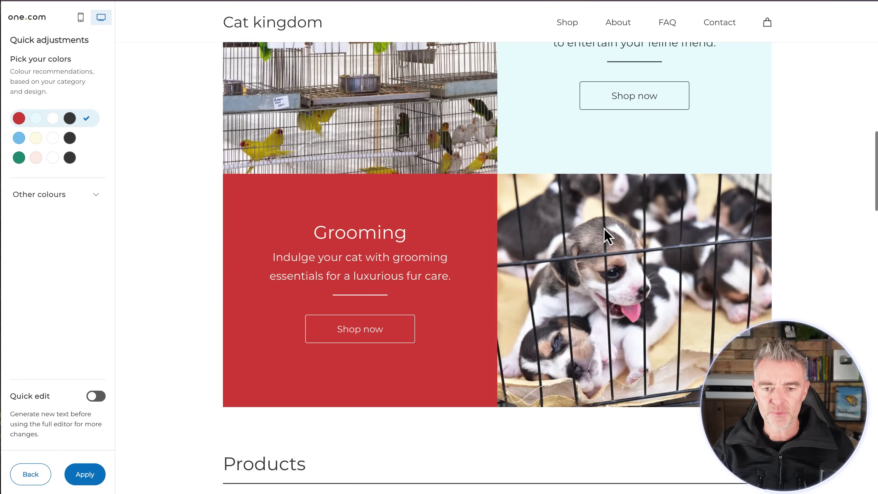
scroll(606, 235, "down", 1)
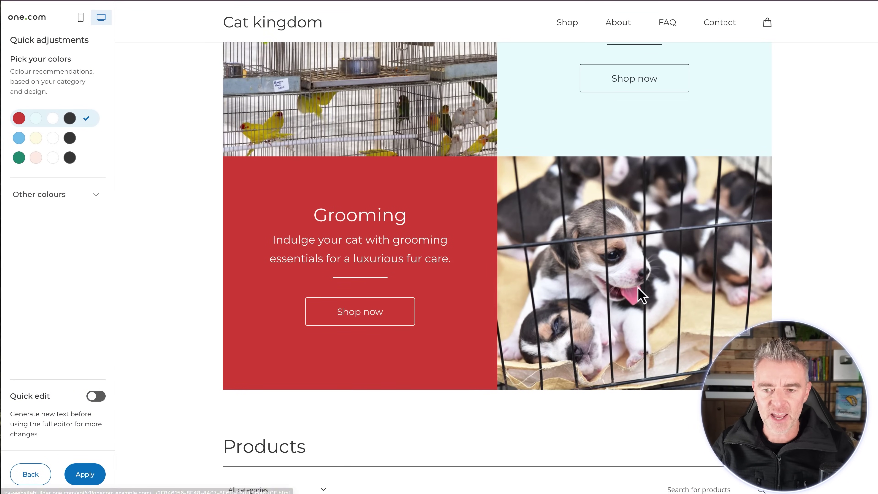
scroll(618, 222, "down", 4)
scroll(520, 197, "down", 10)
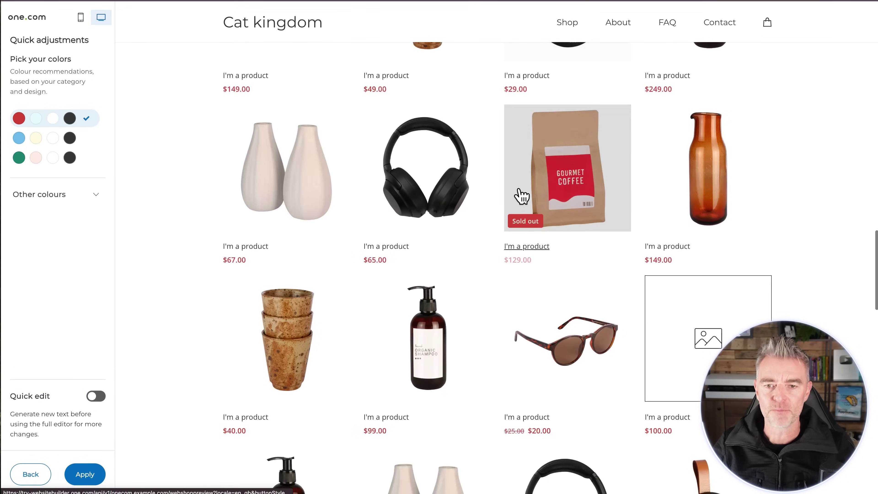
scroll(520, 197, "up", 2)
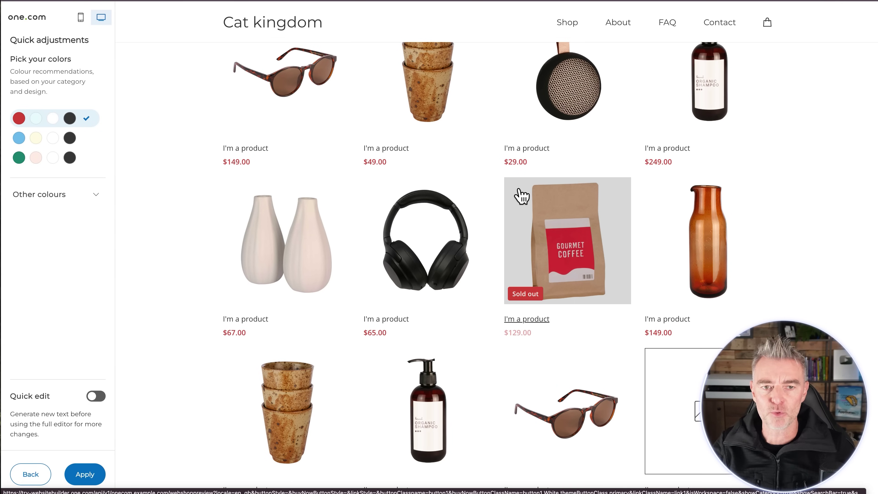
scroll(350, 278, "up", 4)
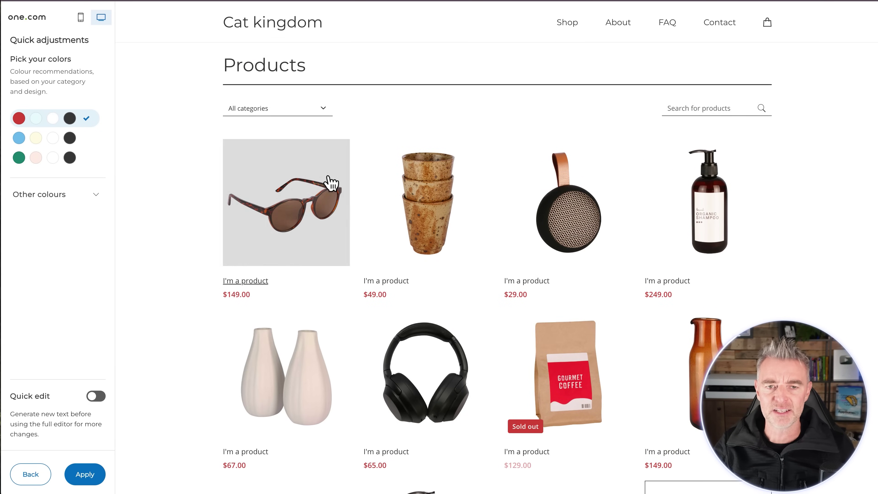
scroll(278, 277, "down", 10)
scroll(280, 276, "down", 6)
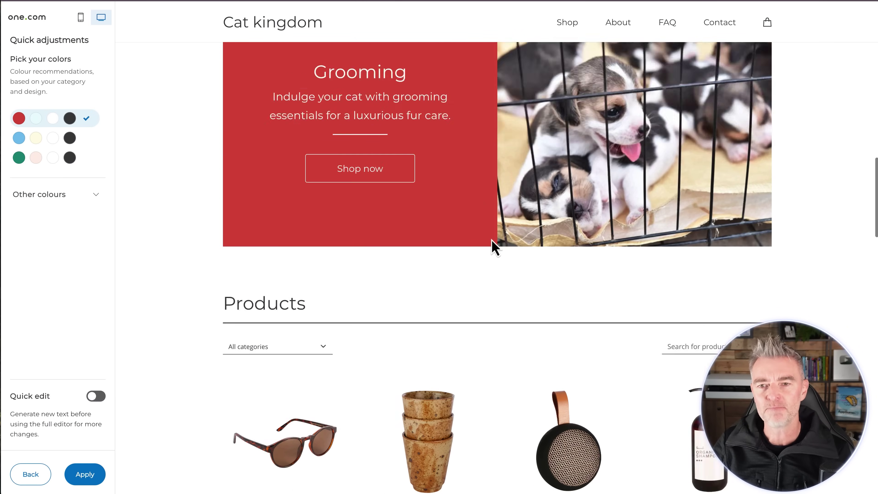
left_click(573, 25)
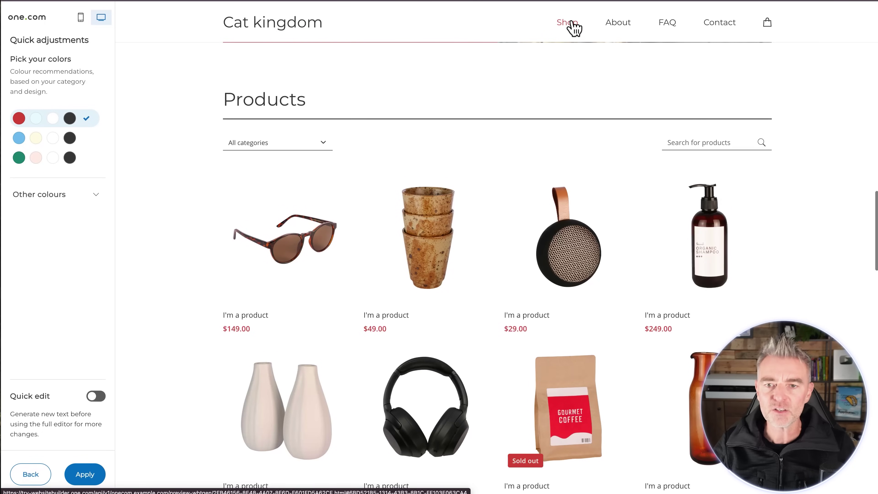
- Add two size-30 'I'm a product' items ($49.00 each) to the cart, dismiss the 401 error, and close the cart
left_click(442, 241)
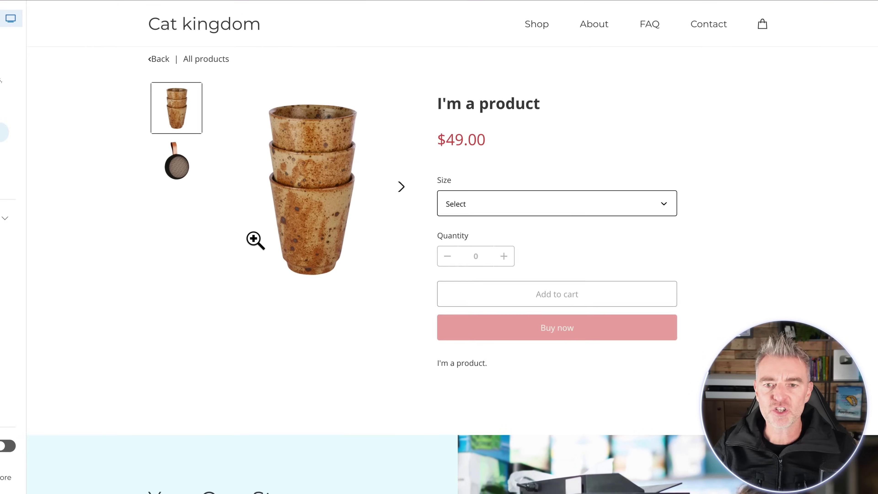
left_click(505, 231)
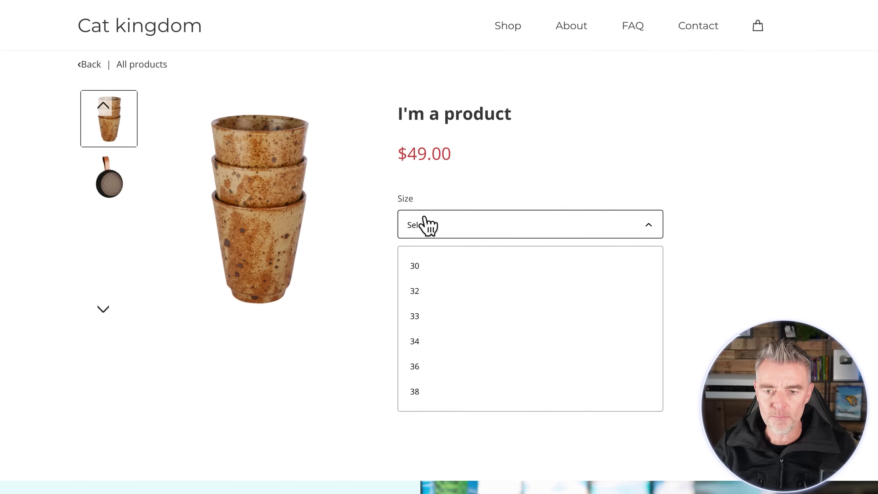
left_click(421, 264)
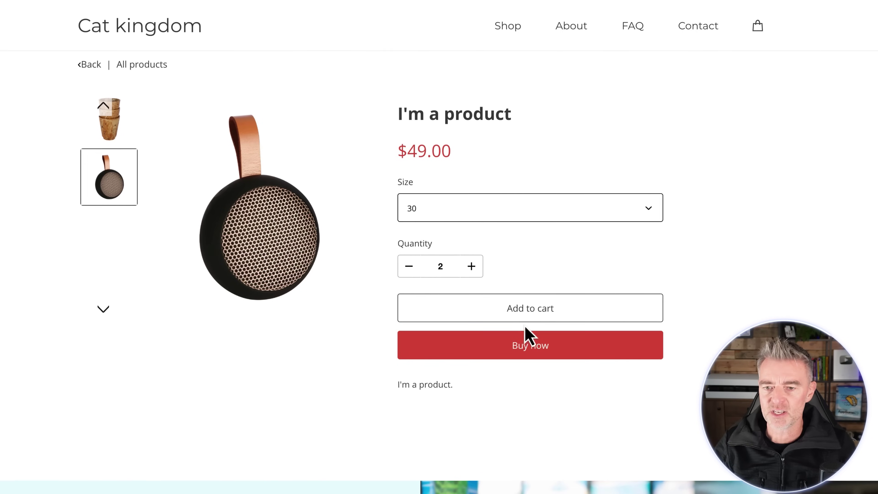
left_click(518, 311)
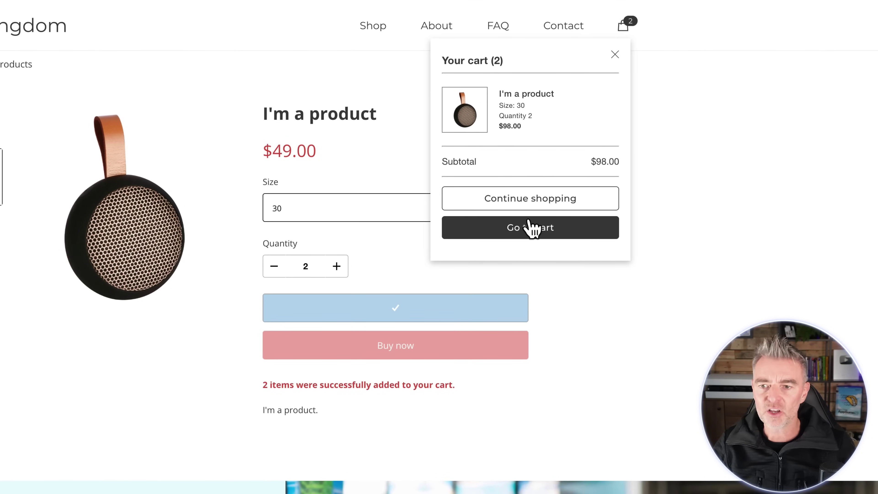
left_click(531, 232)
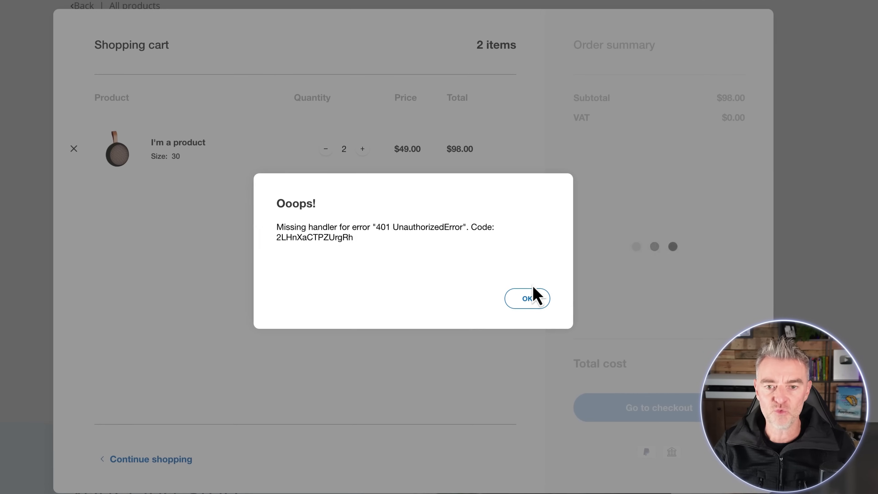
left_click(489, 316)
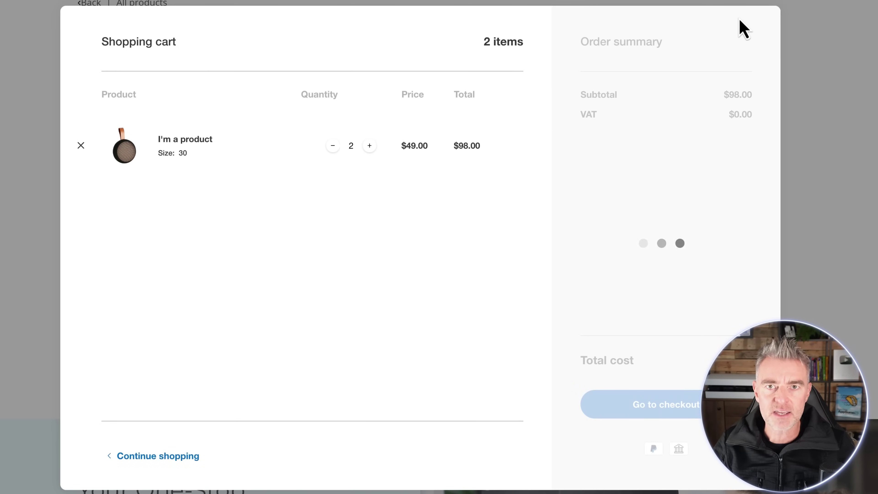
left_click(851, 55)
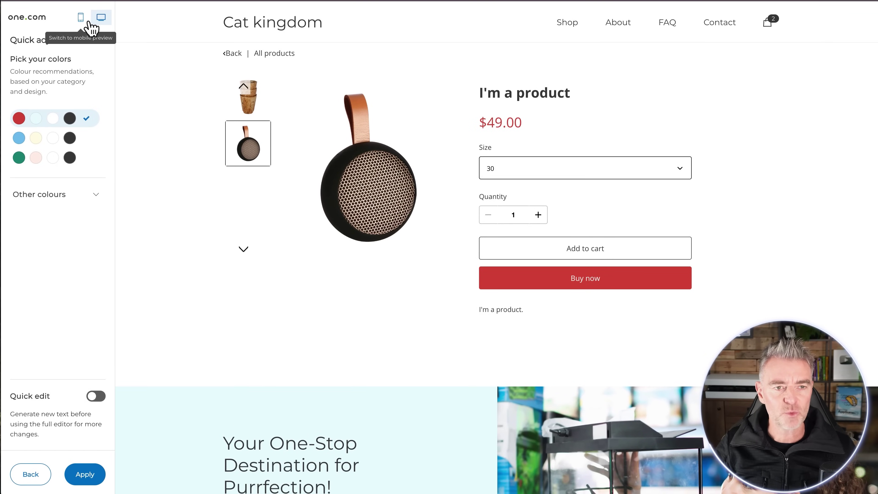
- Preview the site in mobile view, browse to Shop via its menu, and apply the blue palette
left_click(81, 17)
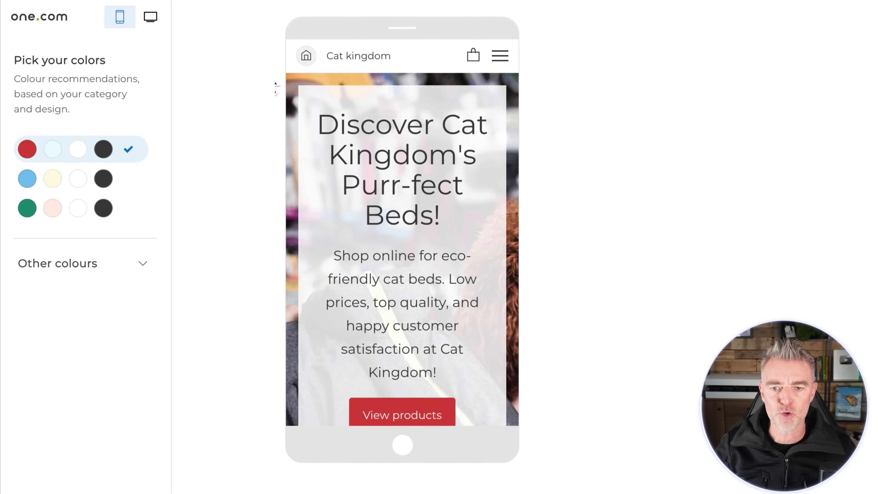
scroll(367, 246, "down", 15)
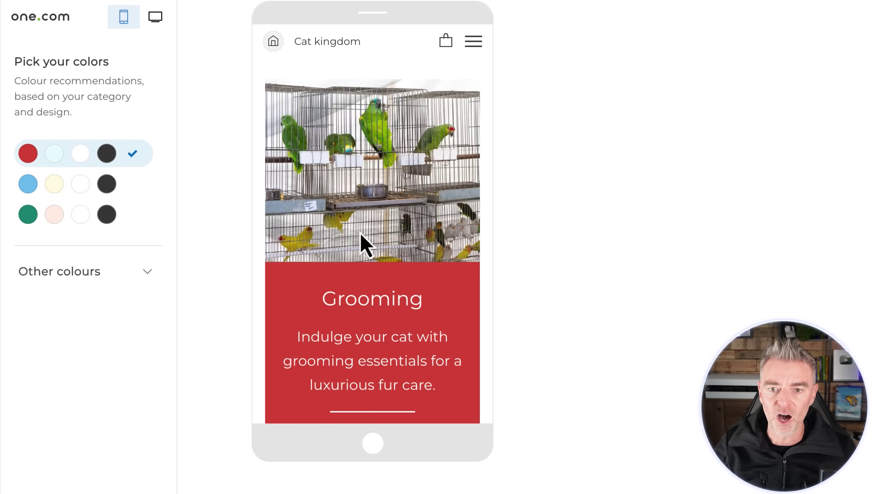
scroll(360, 242, "down", 8)
scroll(360, 242, "up", 15)
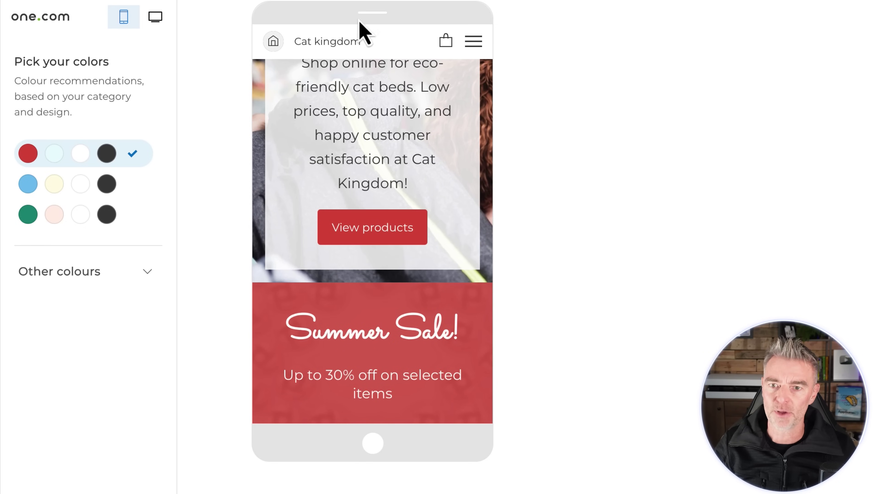
left_click(472, 41)
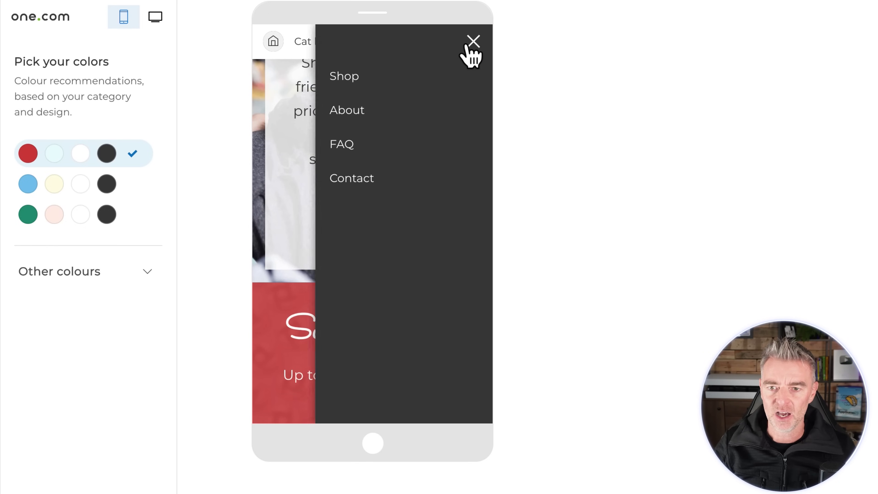
left_click(334, 76)
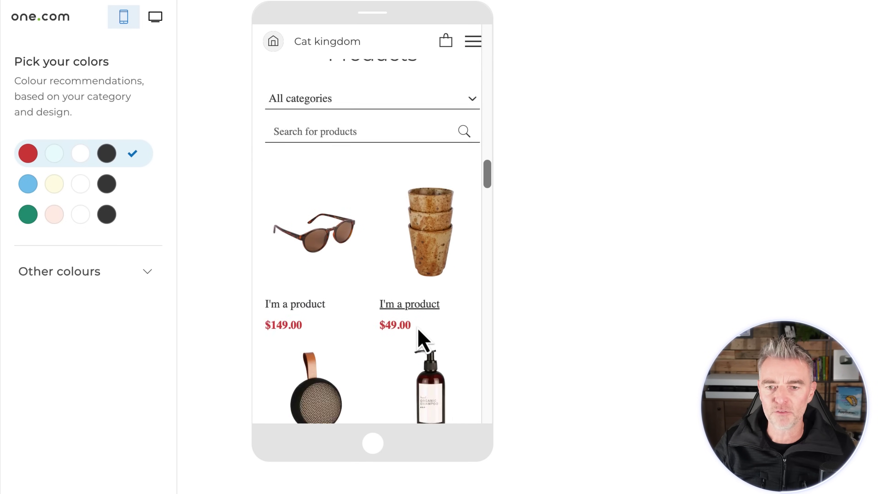
scroll(421, 340, "down", 5)
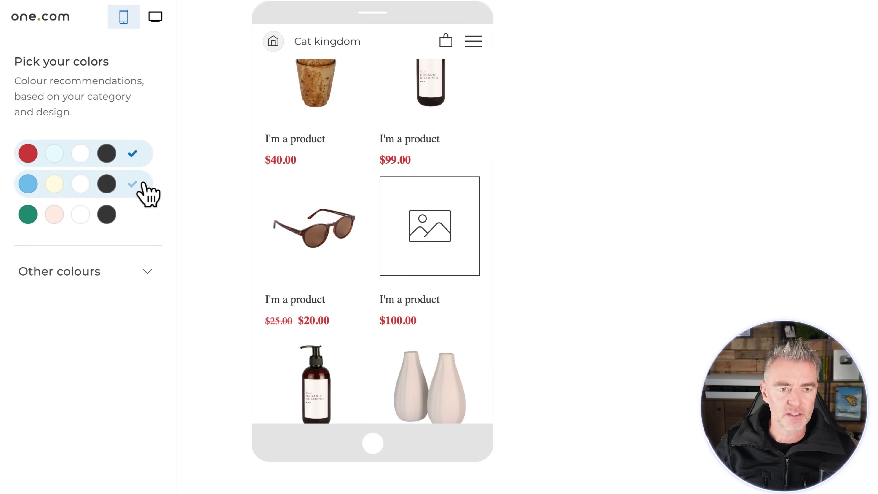
left_click(83, 186)
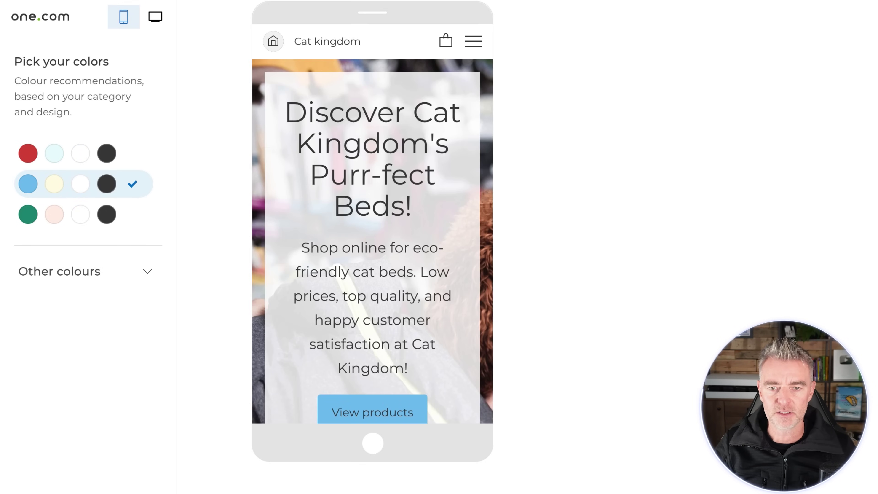
- Back in desktop view, try the green and red palettes, then apply the brown Minimalist palette
left_click(154, 19)
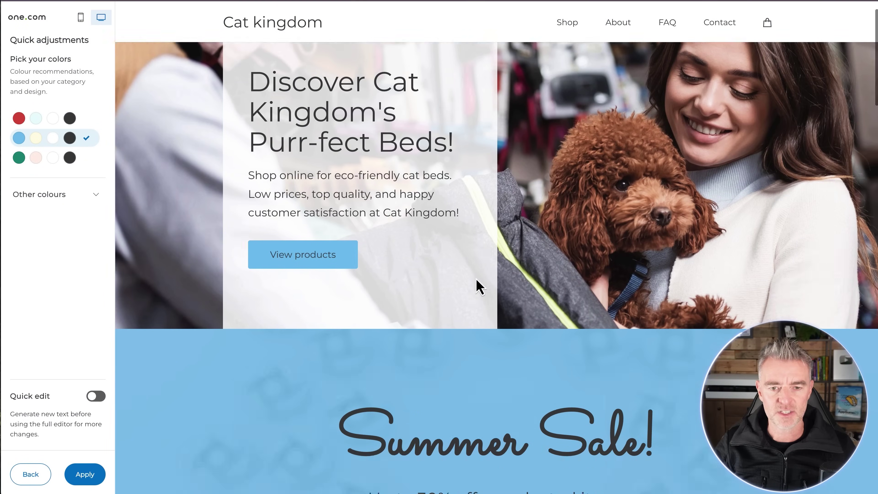
scroll(479, 287, "down", 2)
left_click(58, 159)
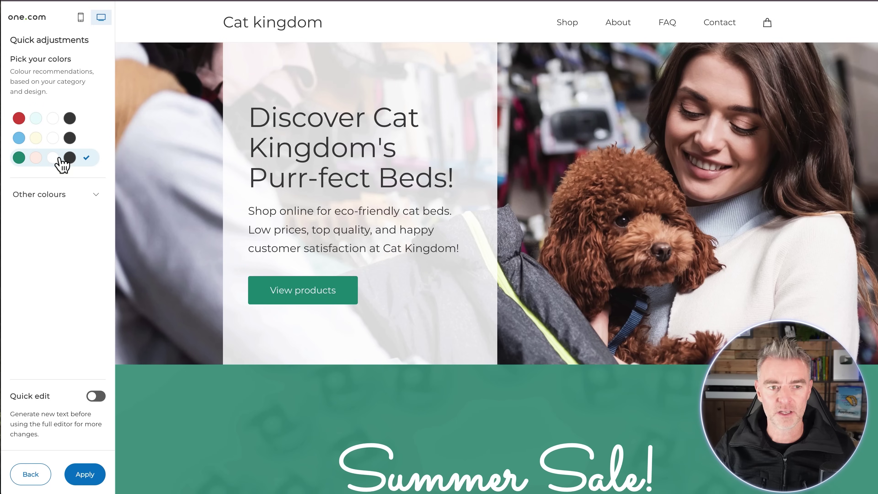
left_click(38, 125)
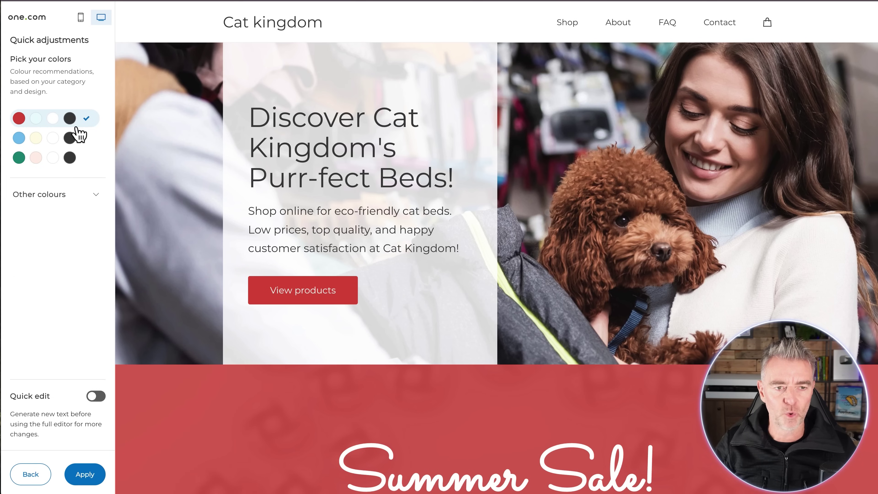
left_click(78, 197)
left_click(45, 226)
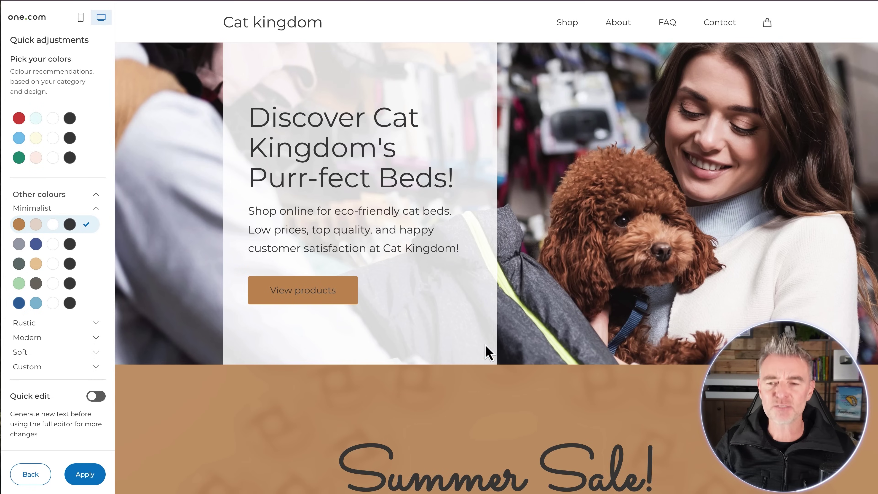
scroll(484, 356, "down", 5)
scroll(484, 360, "down", 15)
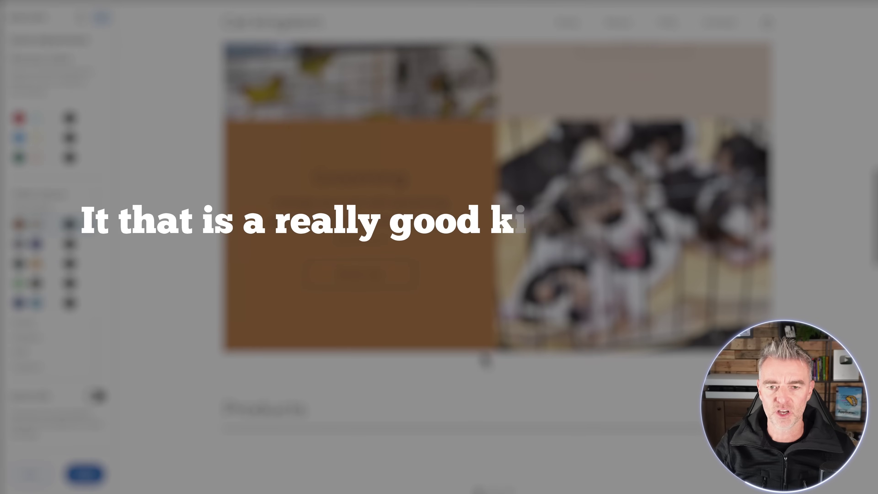
scroll(484, 360, "up", 15)
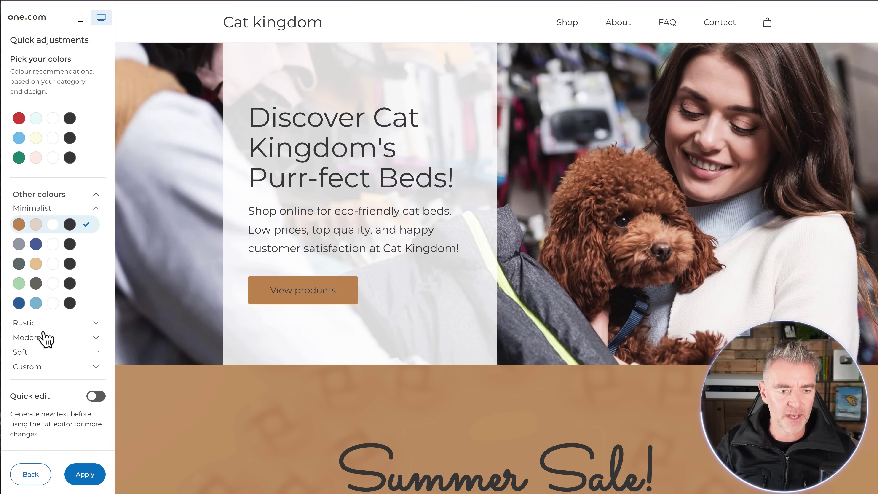
left_click(41, 325)
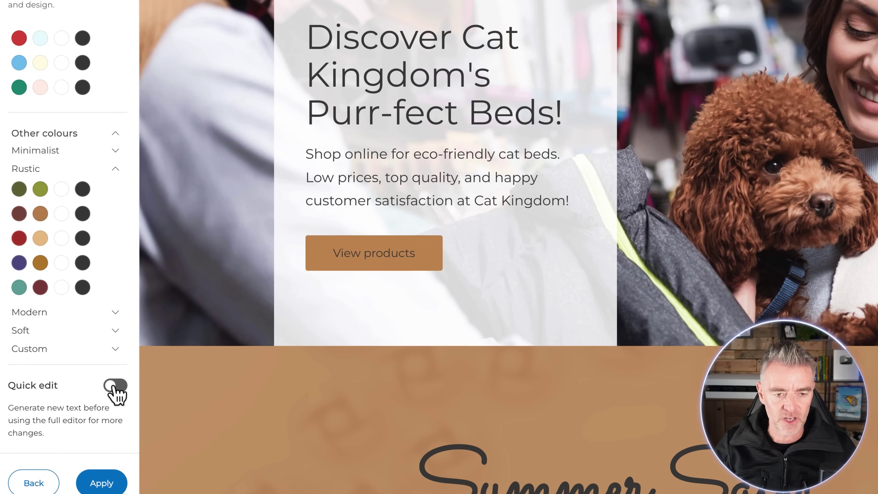
- Turn on Quick edit, regenerate the hero heading and description, and apply the Cat kingdom design
left_click(96, 395)
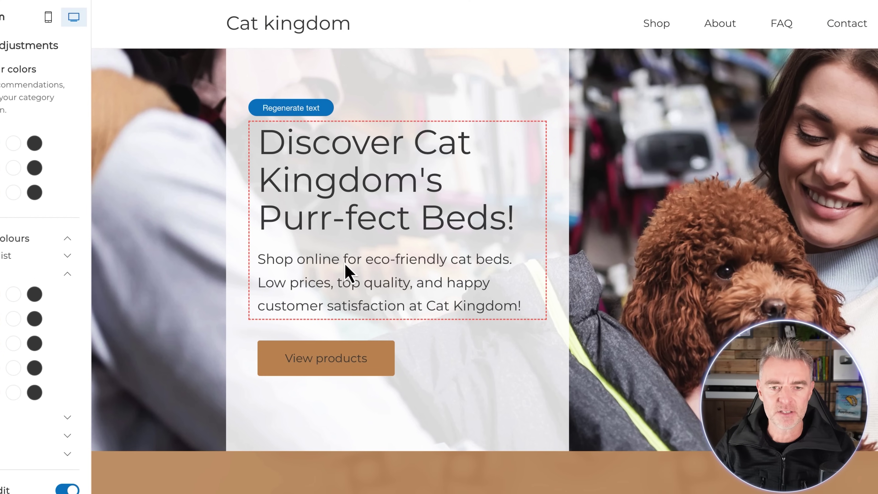
double_click(317, 176)
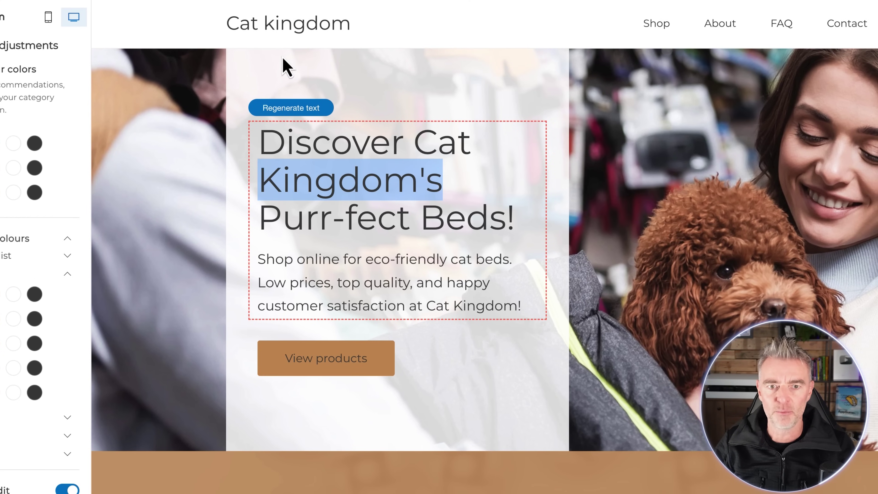
left_click(275, 113)
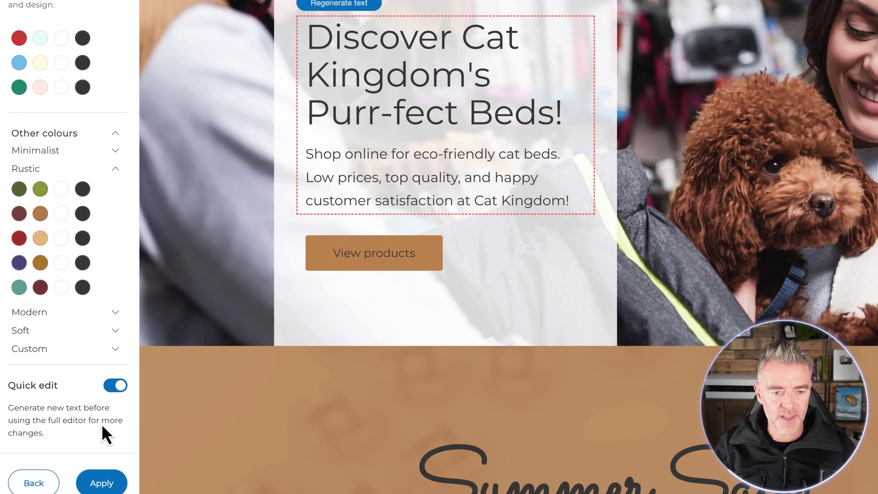
left_click(102, 486)
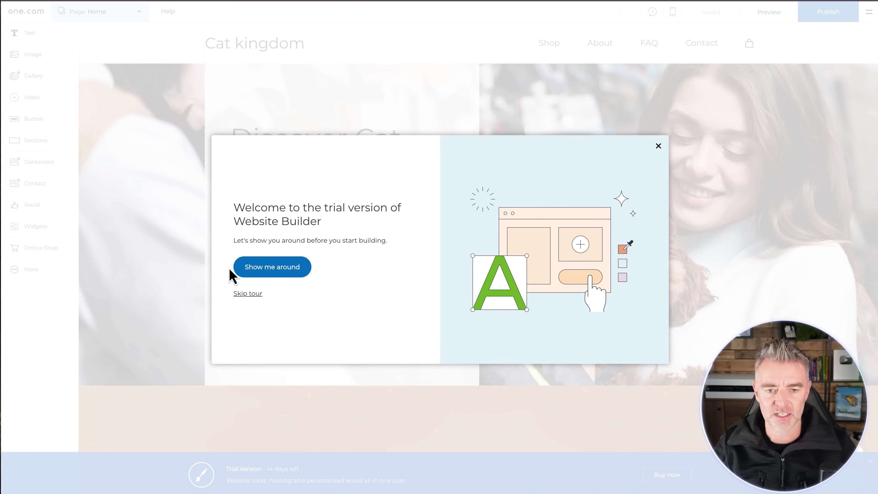
- Take the editor tour through all five tips and close the final tip
left_click(273, 267)
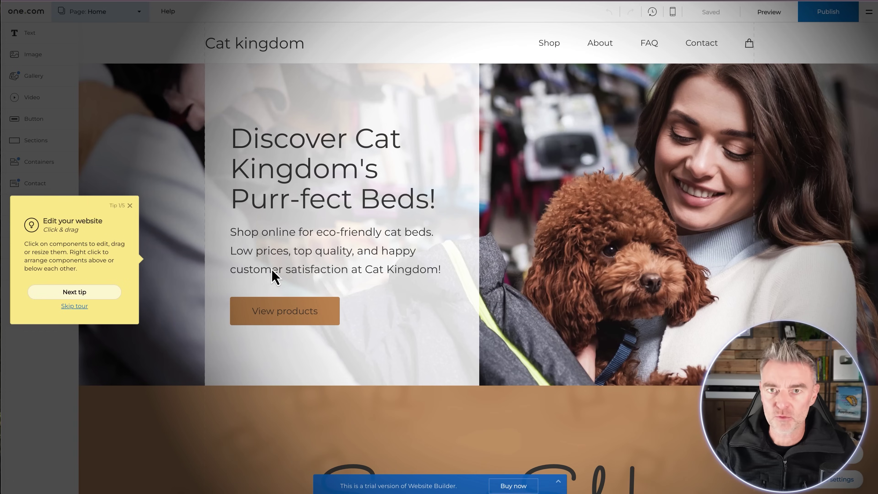
left_click(74, 298)
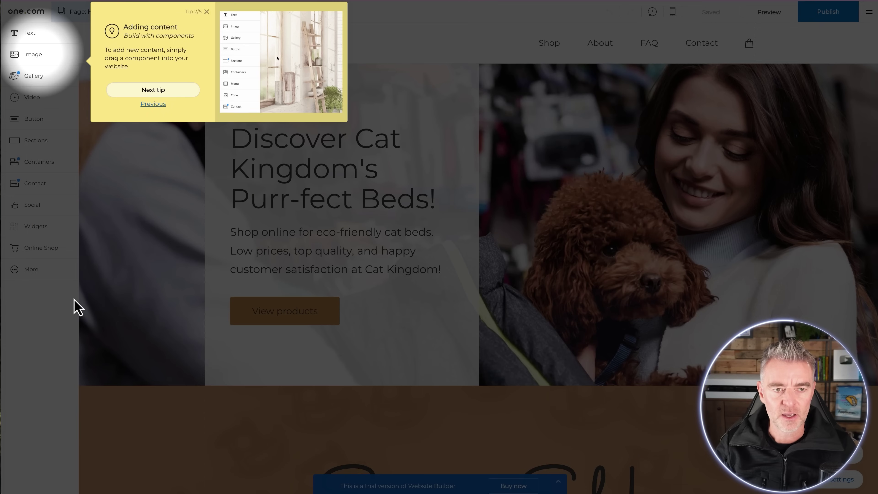
left_click(193, 94)
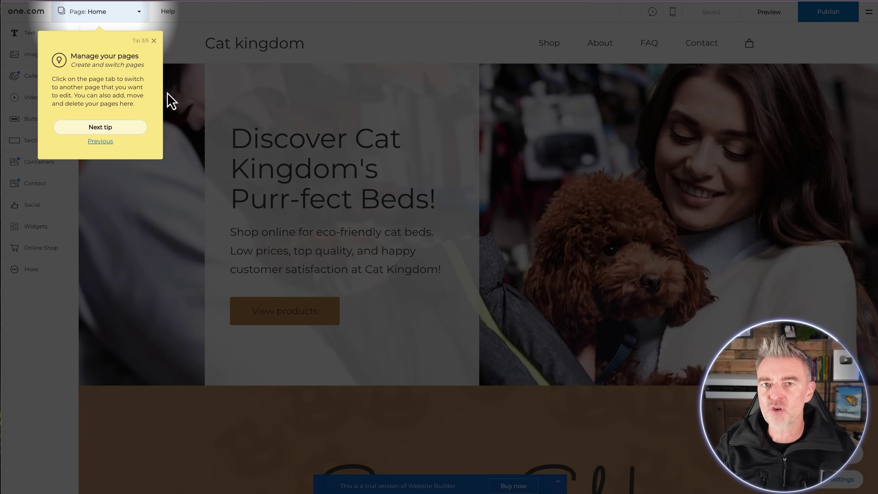
left_click(103, 128)
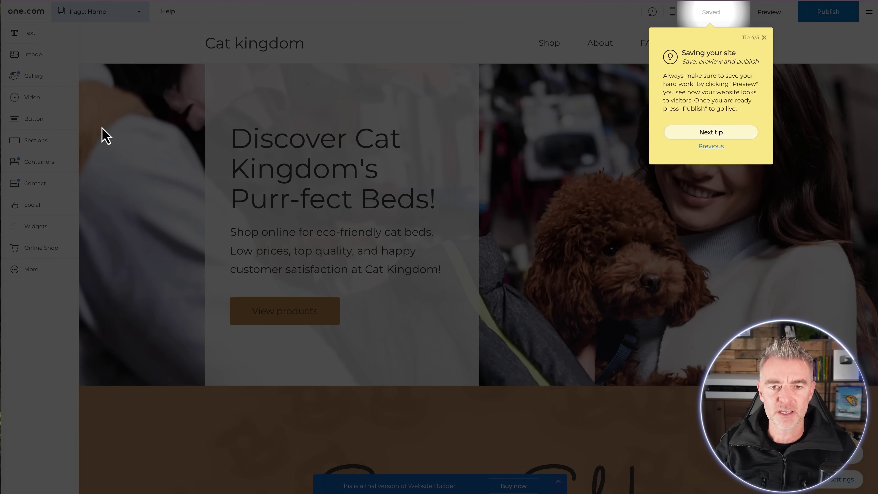
left_click(711, 132)
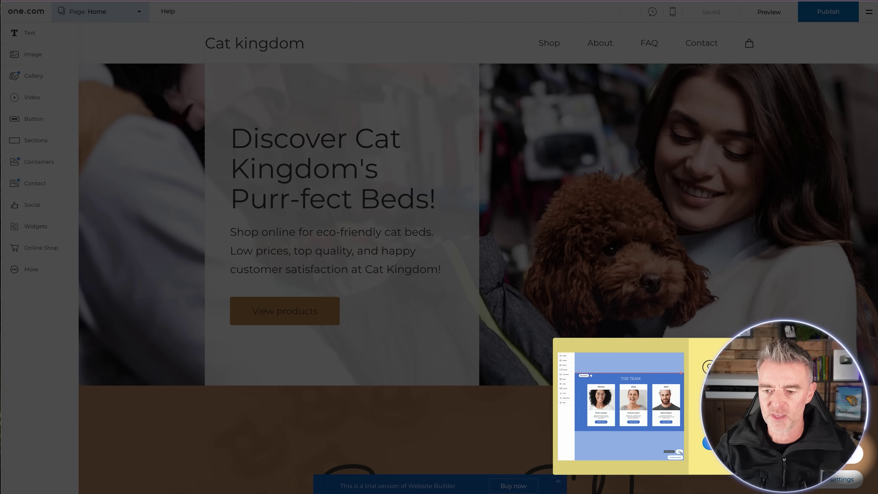
left_click(708, 442)
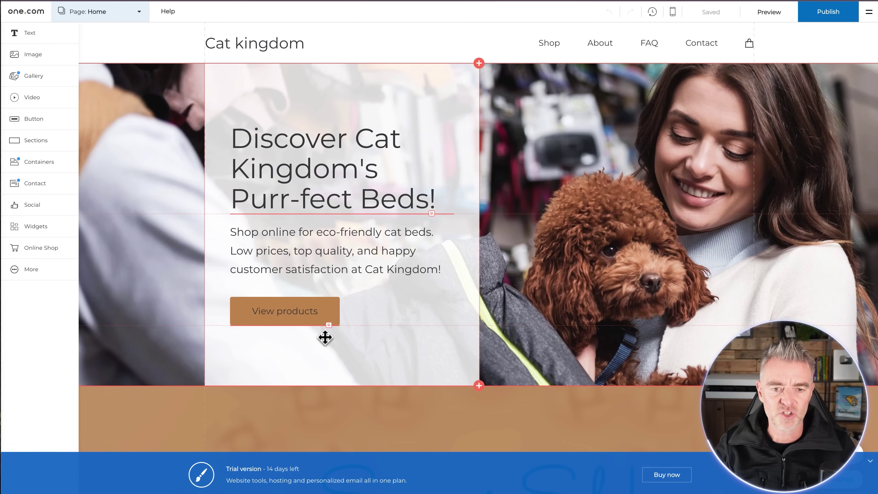
- Relabel the hero's View products button to 'Visit the shop'
left_click(294, 316)
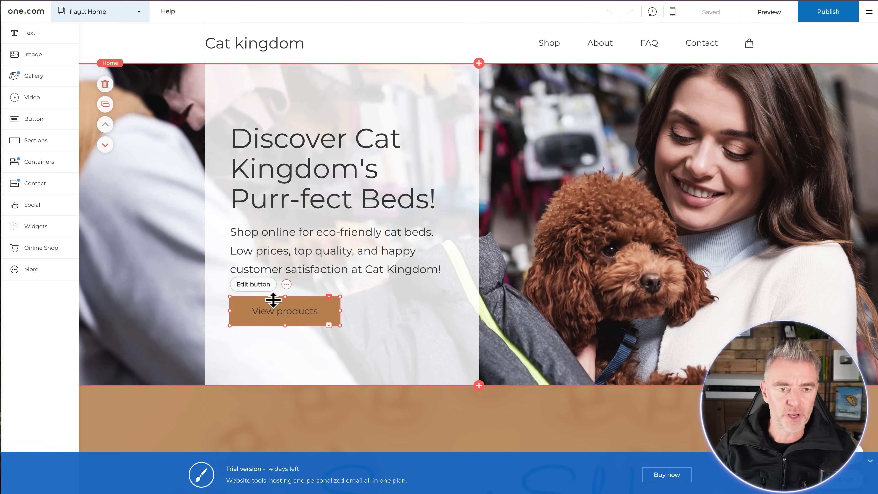
left_click(260, 285)
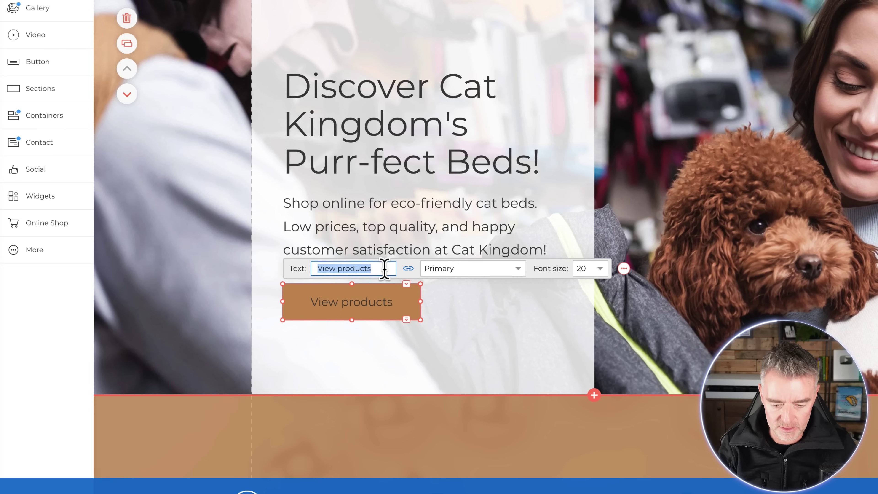
type("Visit the shop")
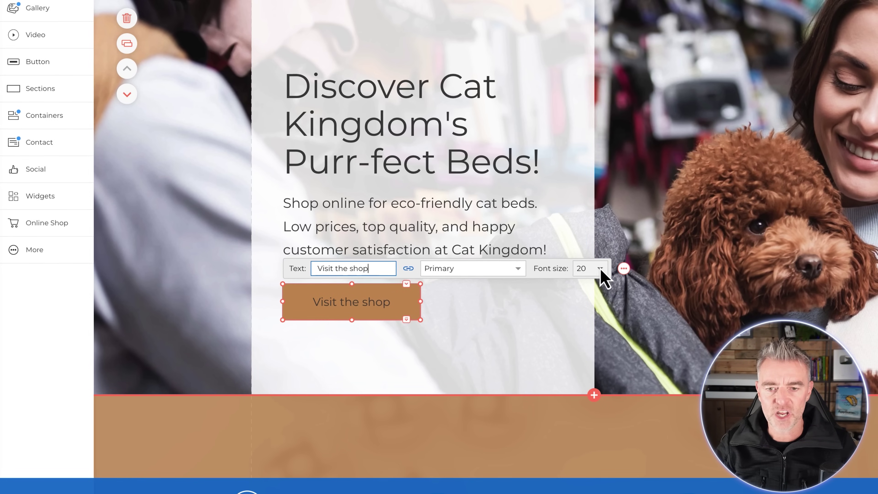
left_click(603, 282)
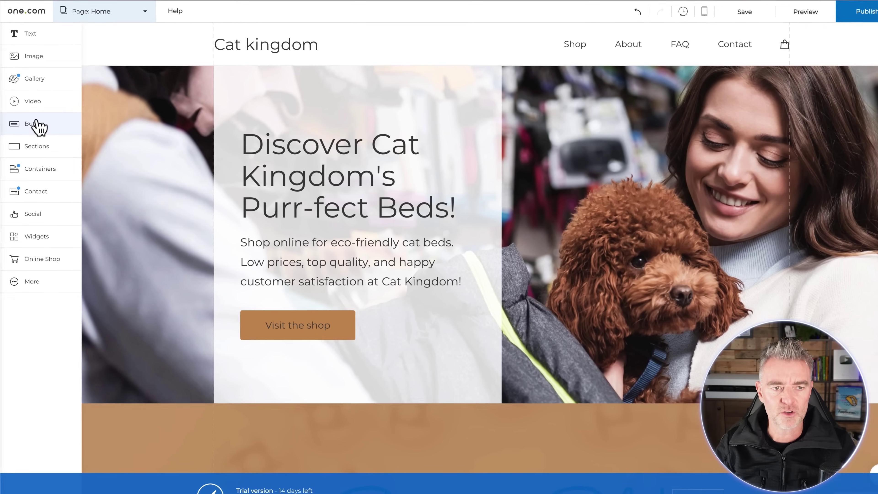
- Set the site-wide button font to Palatino Linotype and save the site
left_click(35, 117)
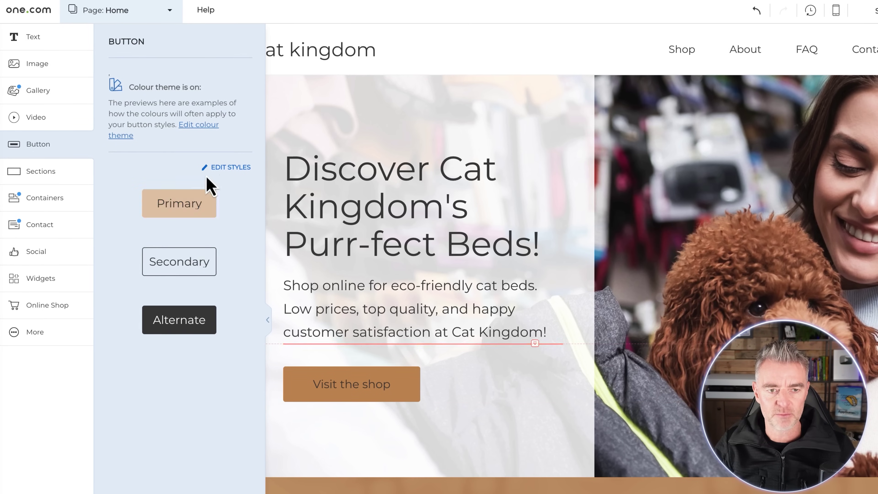
left_click(225, 168)
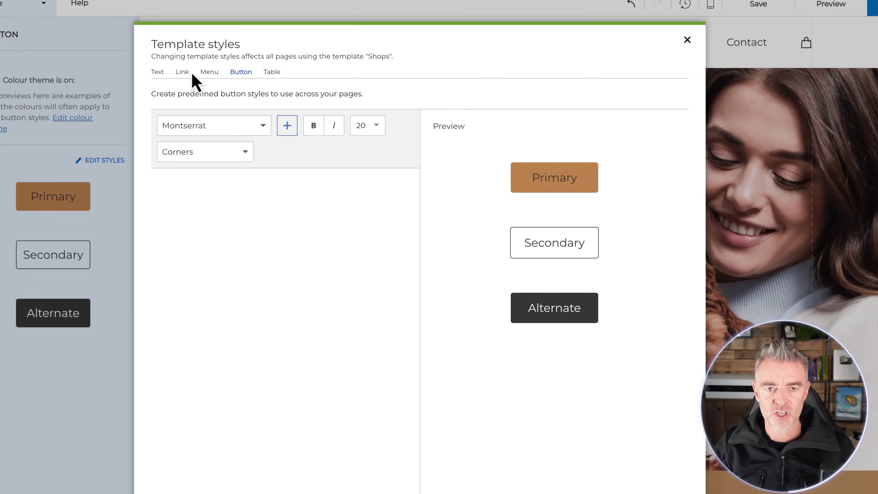
left_click(260, 131)
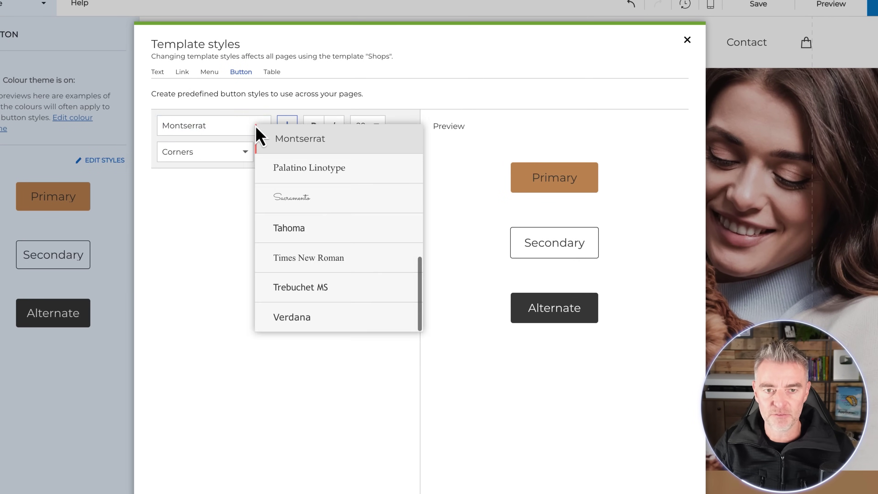
left_click(344, 173)
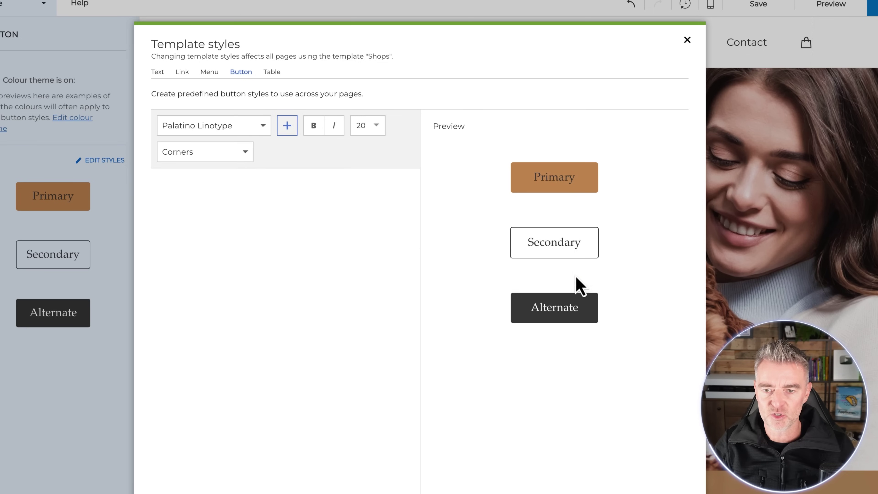
left_click(208, 128)
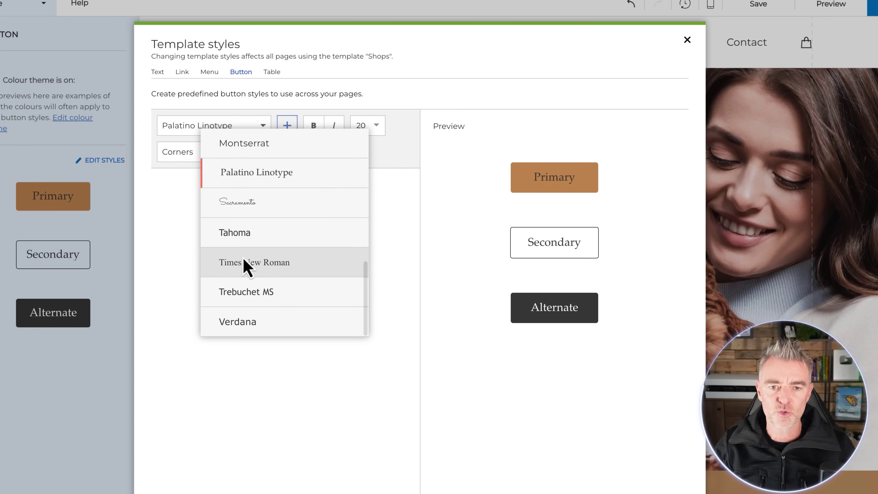
left_click(234, 171)
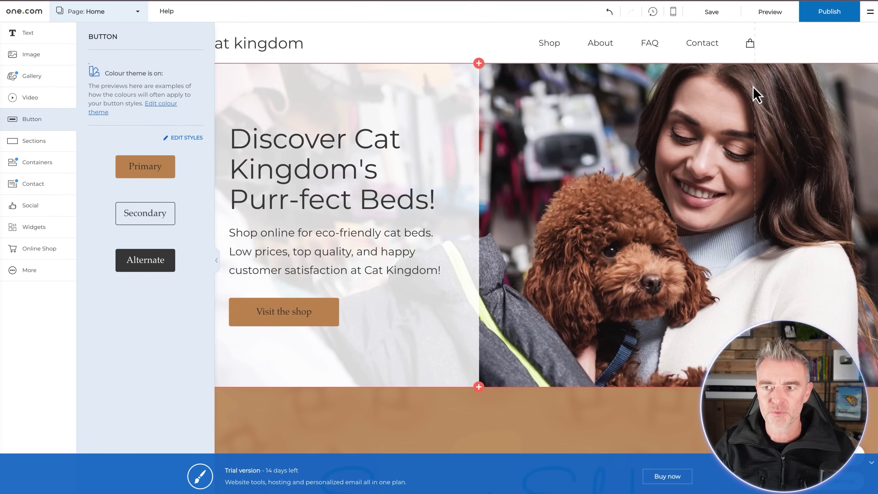
left_click(711, 15)
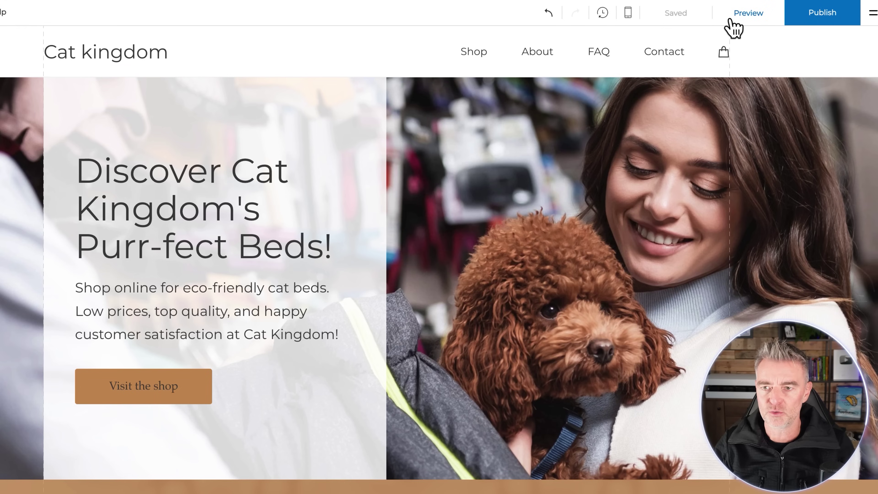
- Preview the Cat kingdom site and scroll through its opening section
left_click(743, 16)
scroll(512, 238, "down", 10)
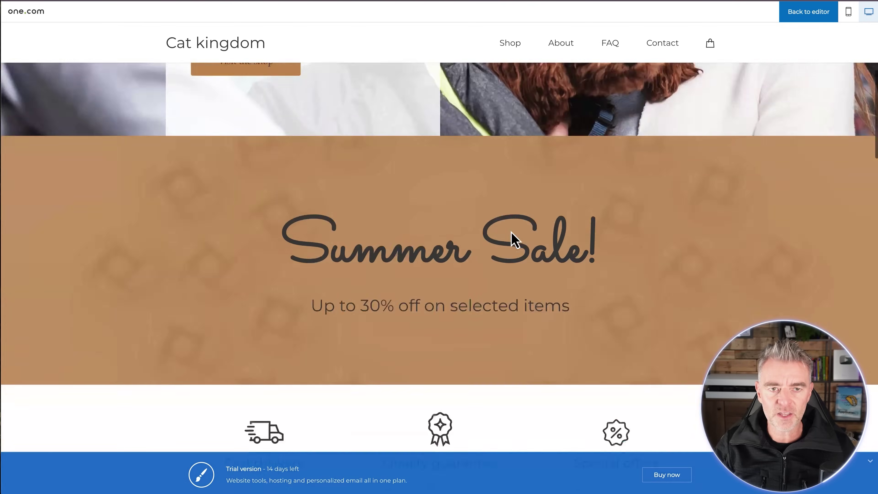
scroll(515, 241, "down", 15)
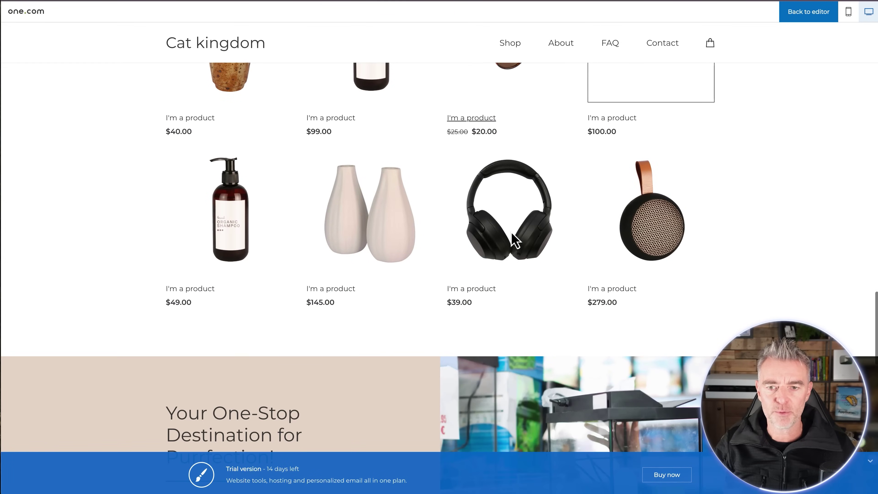
scroll(501, 246, "up", 20)
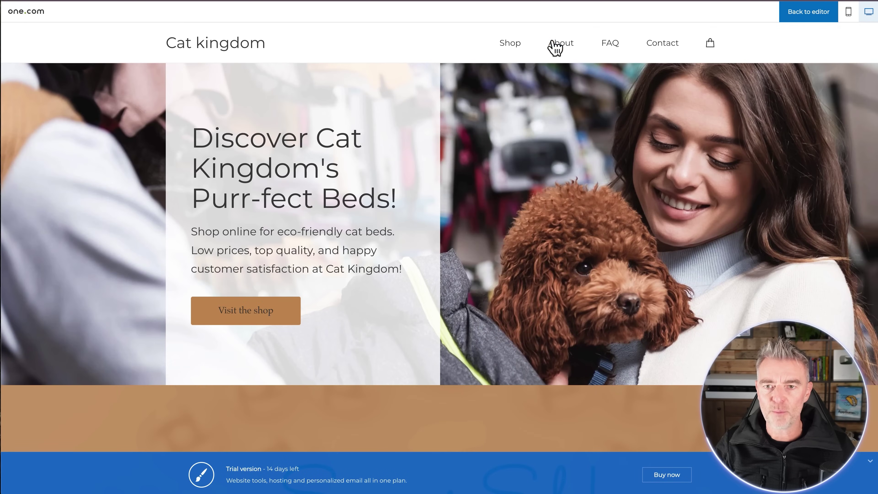
- Jump to the About section and highlight the About and One-Stop text in the preview
left_click(557, 46)
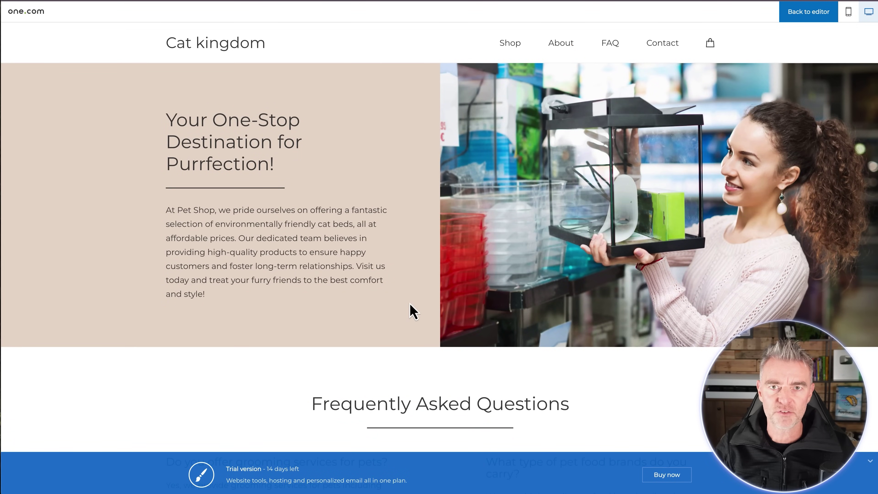
left_click_drag(216, 300, 157, 238)
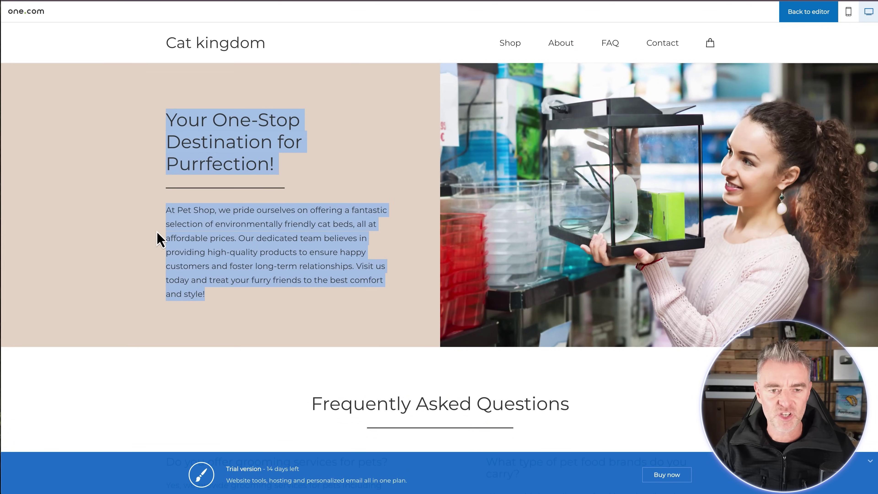
left_click(165, 211)
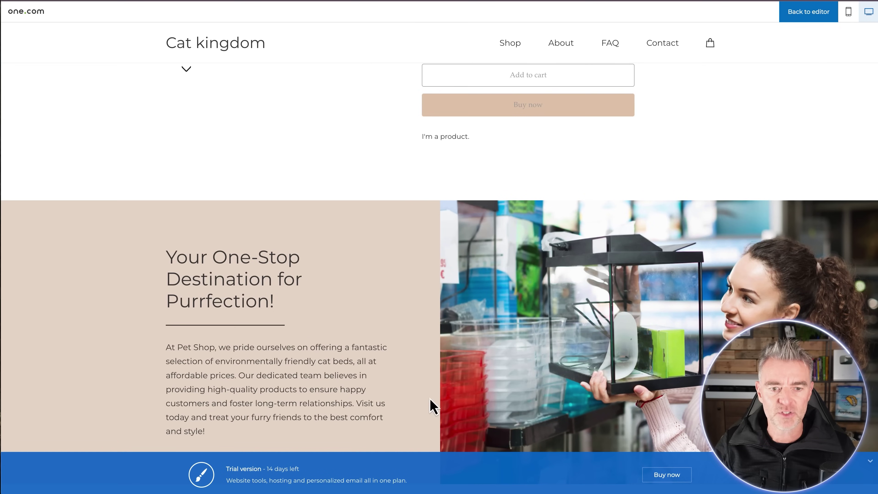
left_click_drag(218, 436, 163, 349)
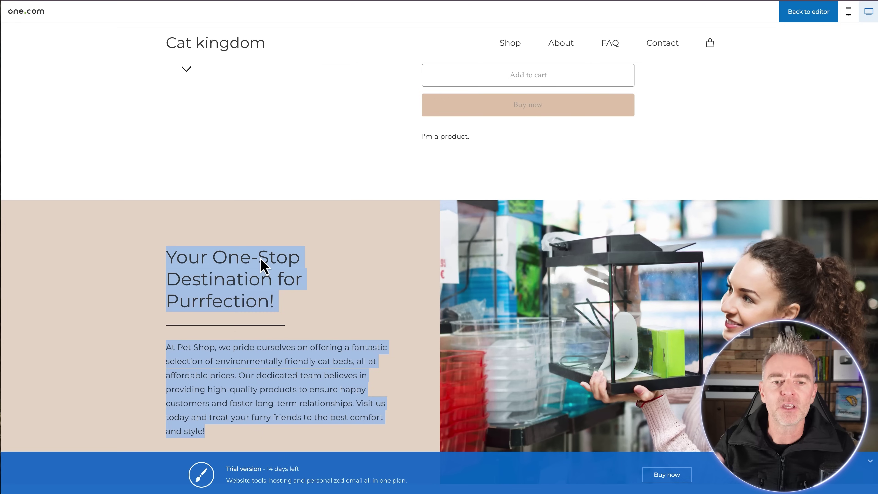
left_click(351, 295)
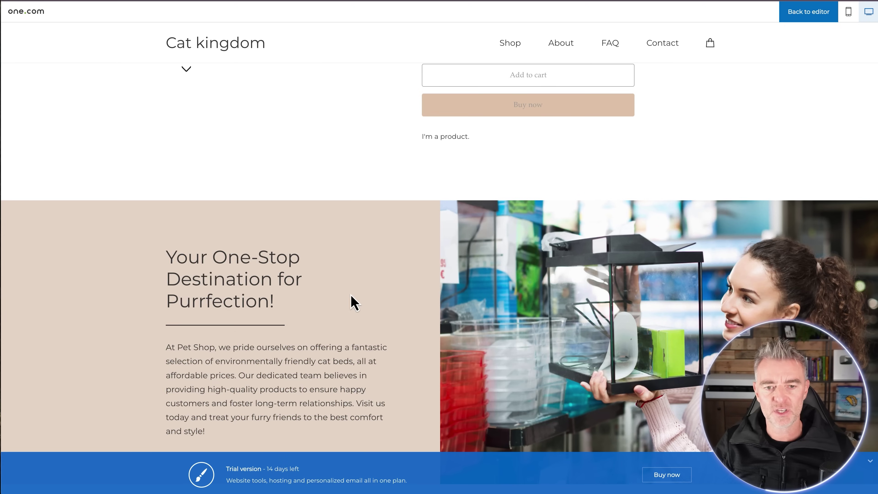
scroll(292, 249, "down", 5)
scroll(474, 334, "down", 5)
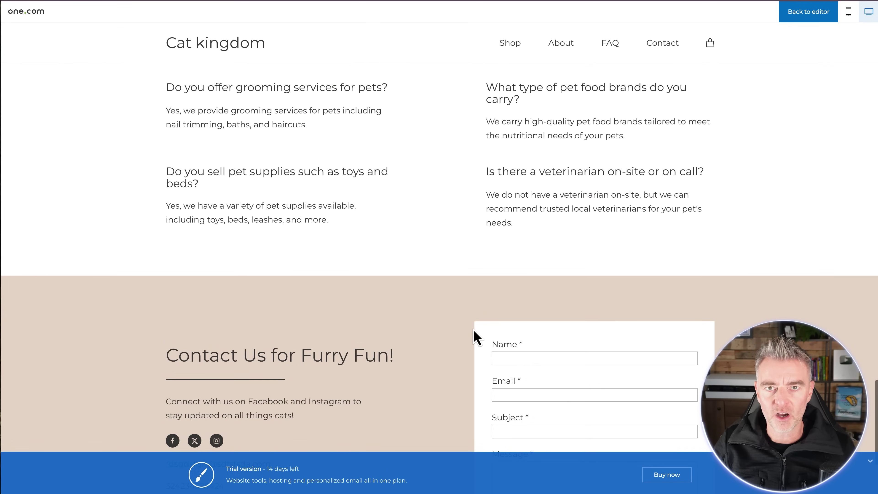
scroll(473, 334, "up", 10)
scroll(312, 171, "up", 8)
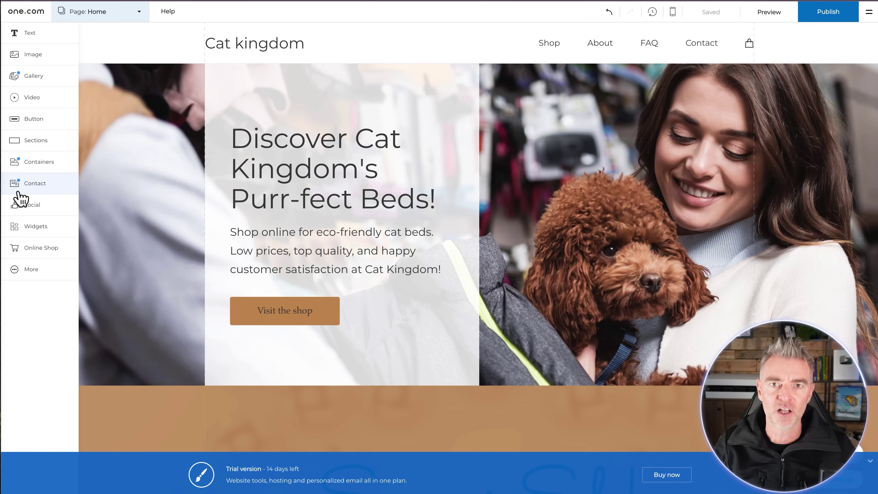
scroll(314, 249, "down", 3)
scroll(314, 249, "up", 3)
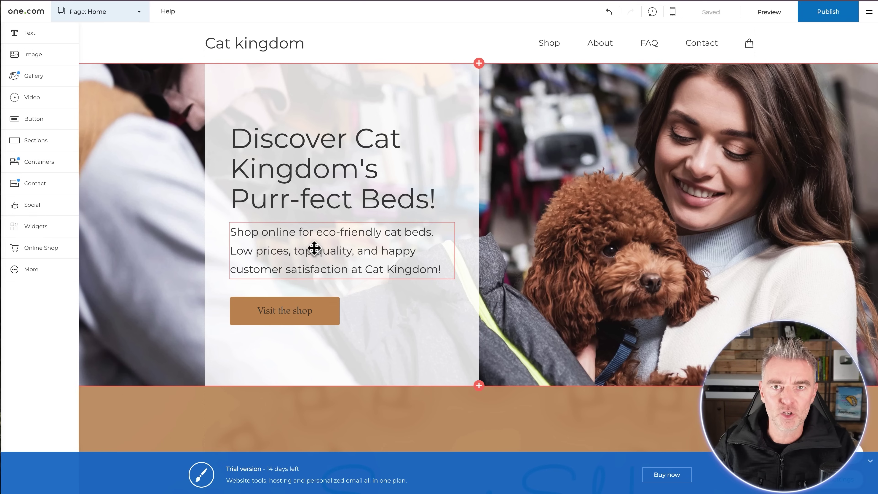
scroll(292, 423, "down", 10)
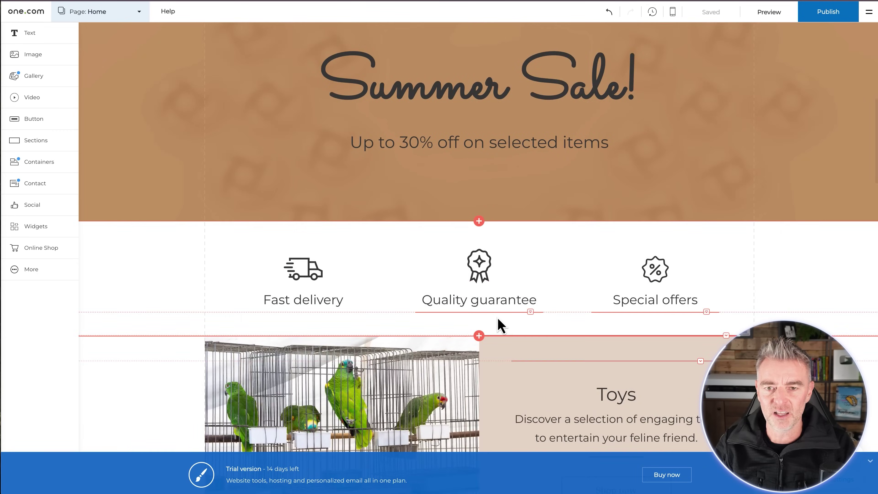
scroll(501, 325, "up", 3)
left_click(345, 159)
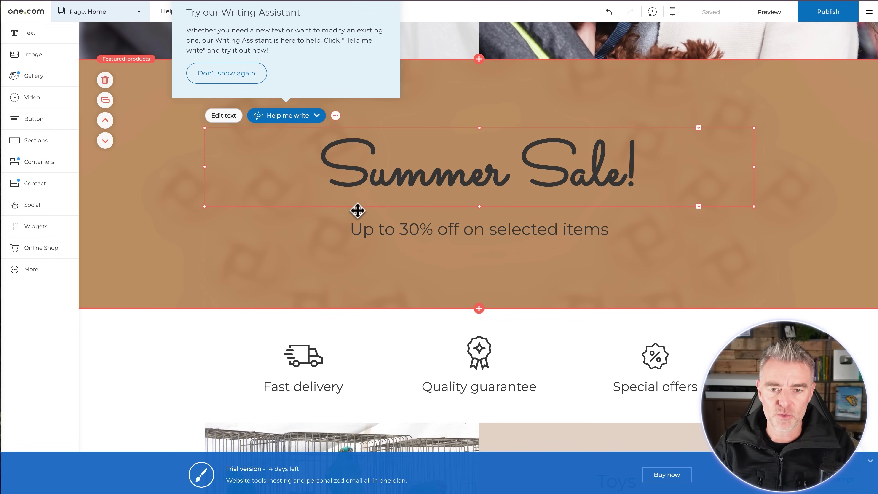
scroll(443, 245, "down", 7)
left_click(328, 296)
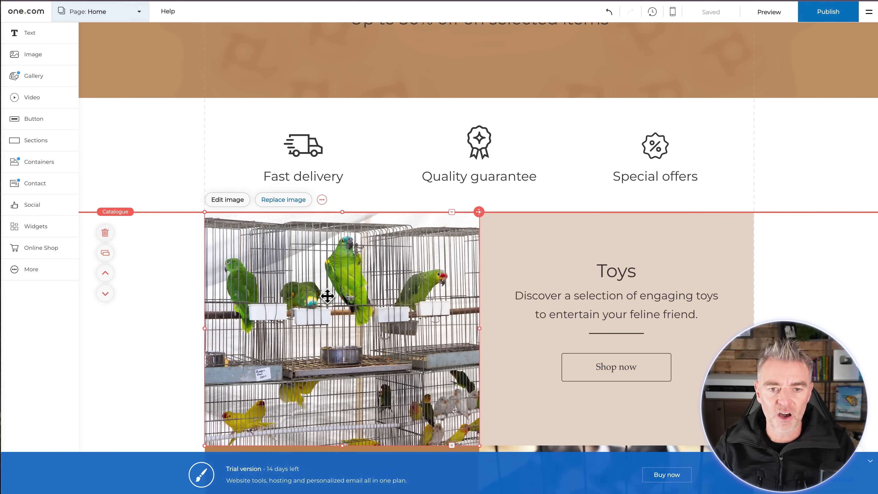
scroll(327, 295, "down", 2)
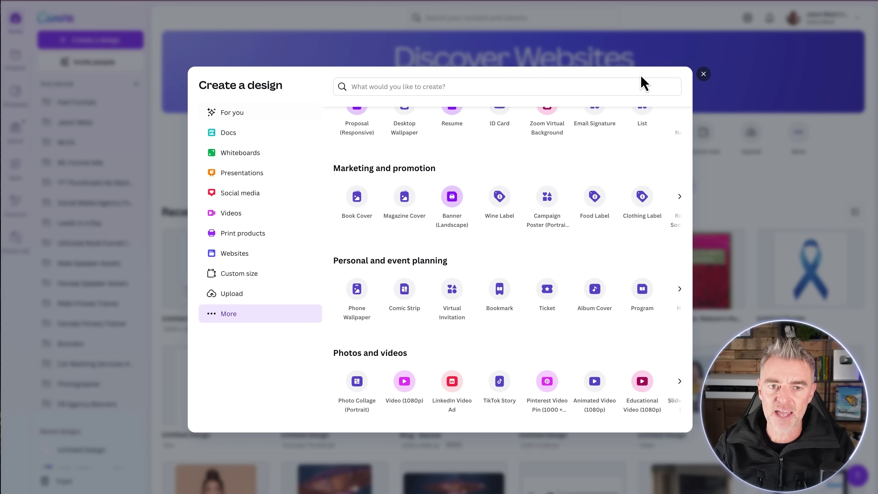
- Dismiss the Create a design window and scroll down through the designs grid
left_click(703, 73)
scroll(490, 255, "down", 10)
scroll(479, 256, "down", 15)
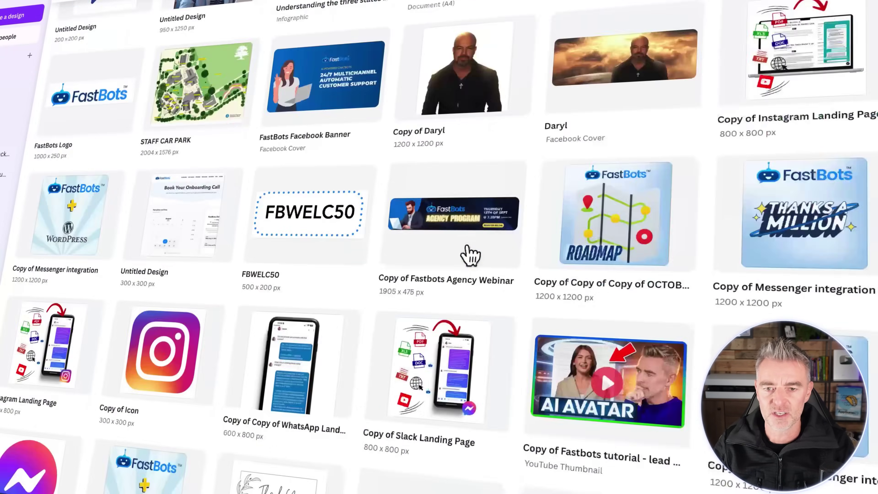
scroll(470, 255, "down", 15)
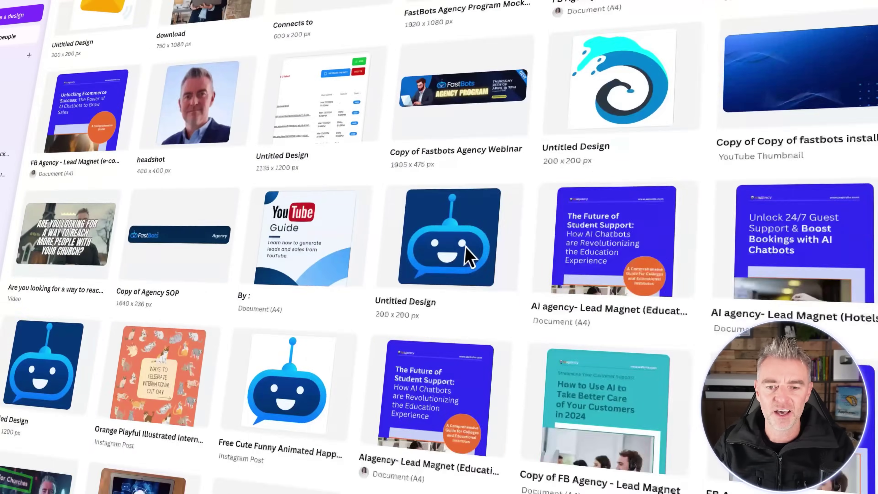
scroll(469, 255, "down", 15)
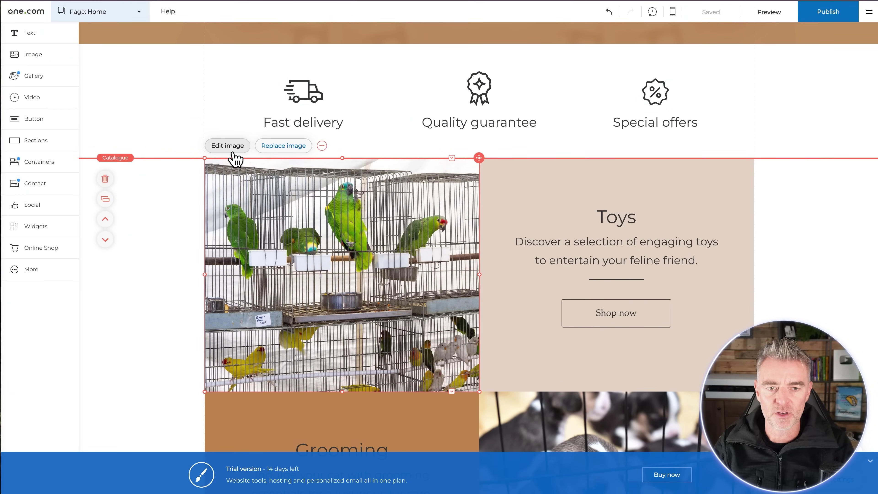
left_click(228, 146)
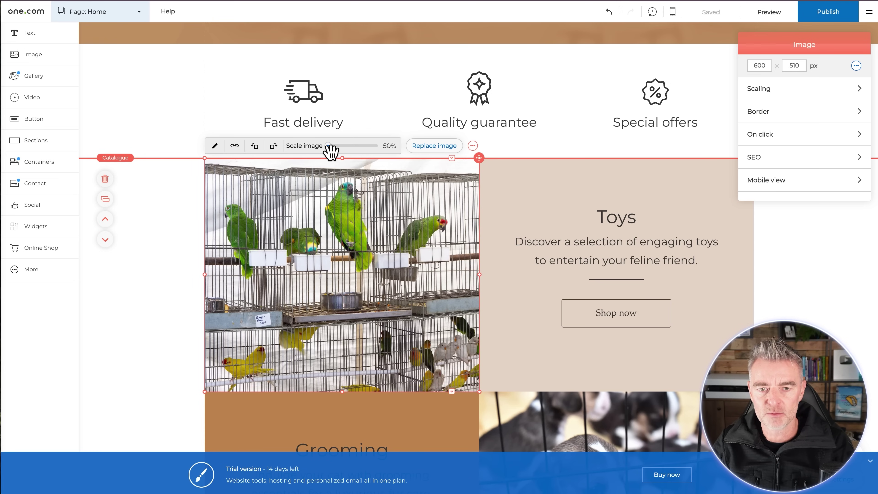
mouse_move(329, 146)
left_mouse_down()
mouse_move(343, 147)
mouse_move(312, 151)
left_mouse_up()
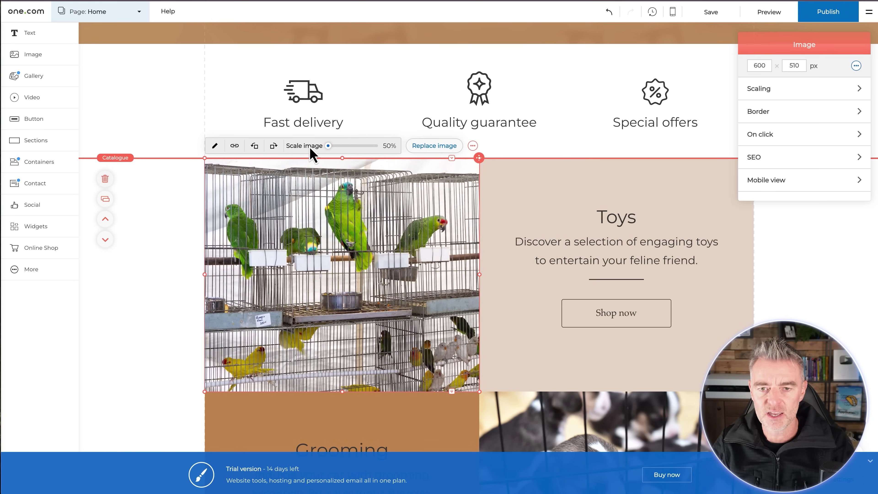
left_click(439, 147)
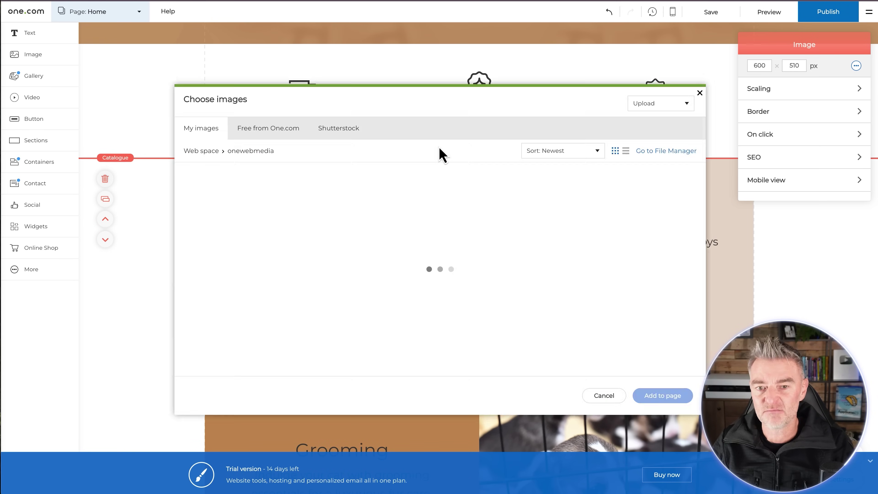
left_click(605, 397)
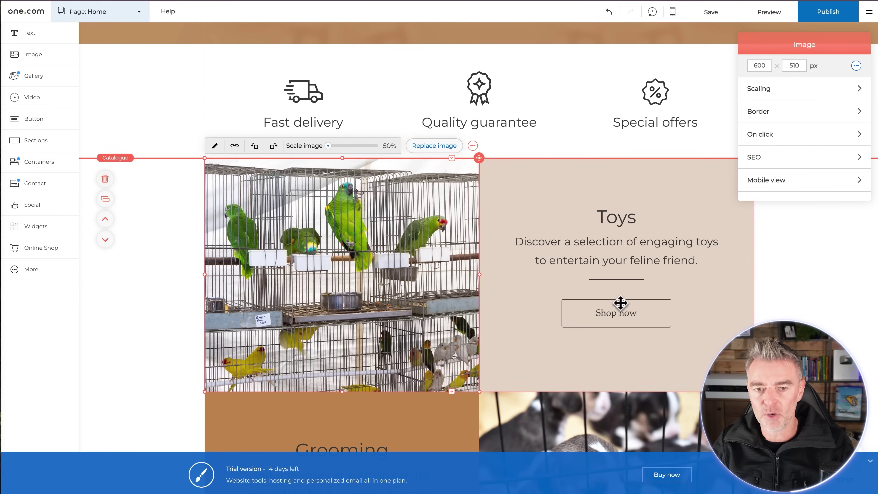
left_click(449, 149)
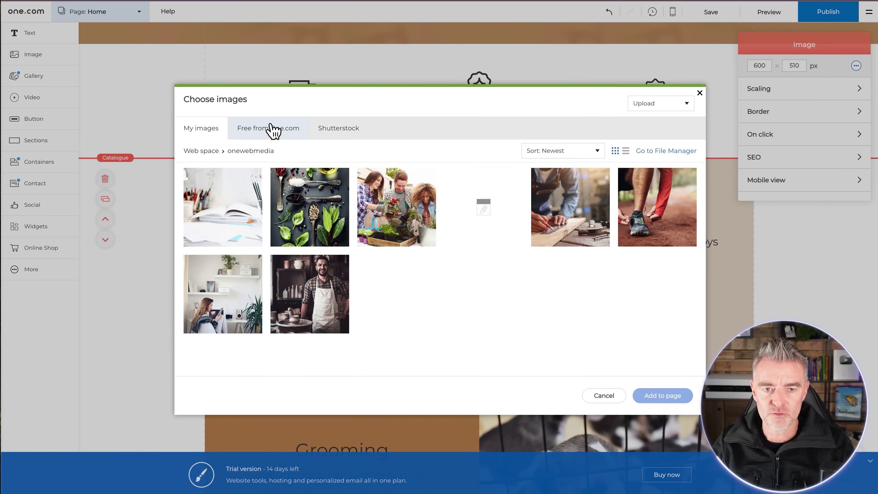
left_click(270, 131)
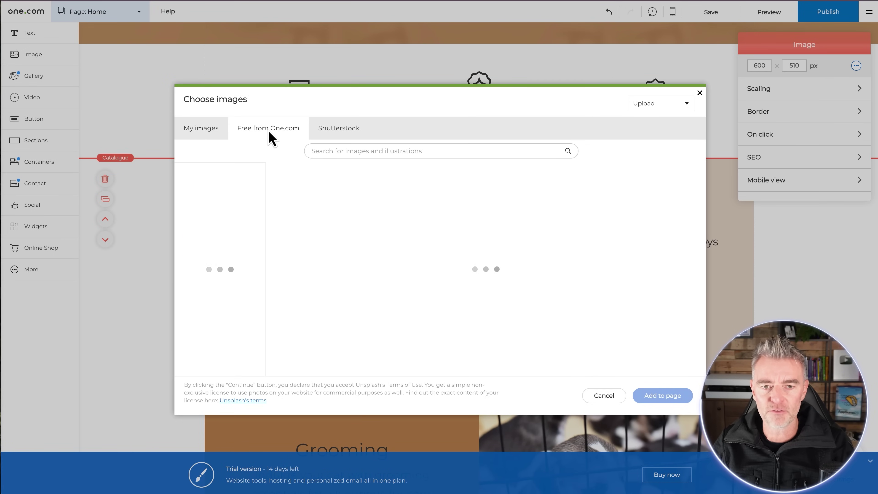
left_click(338, 134)
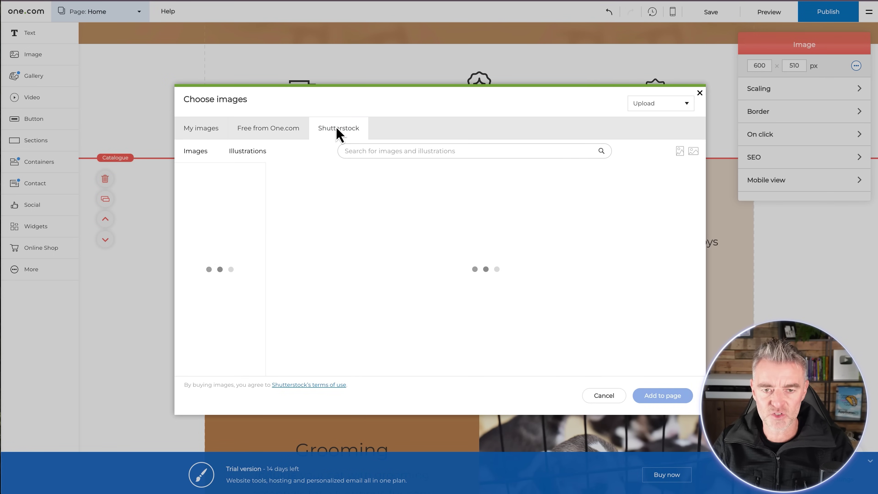
left_click(207, 133)
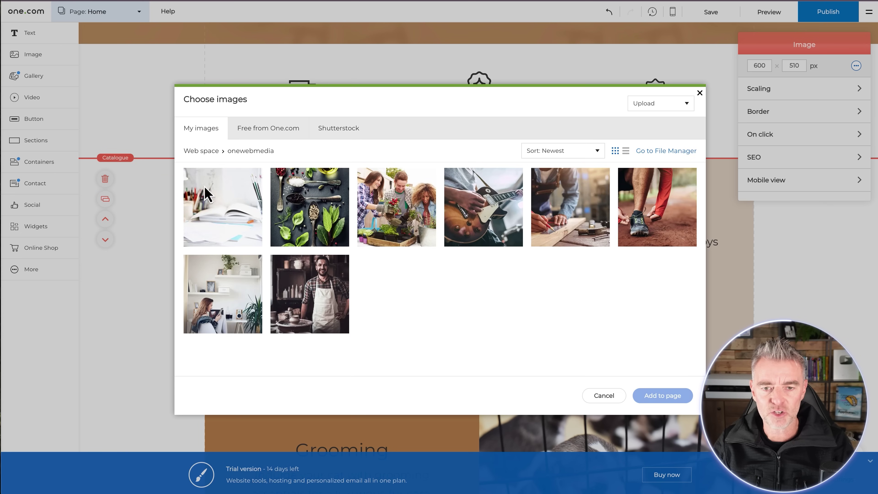
left_click(590, 405)
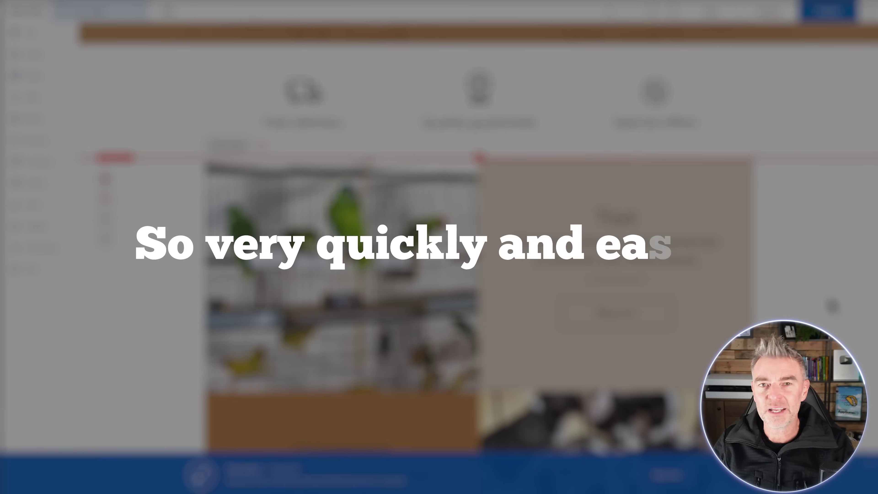
scroll(829, 304, "down", 6)
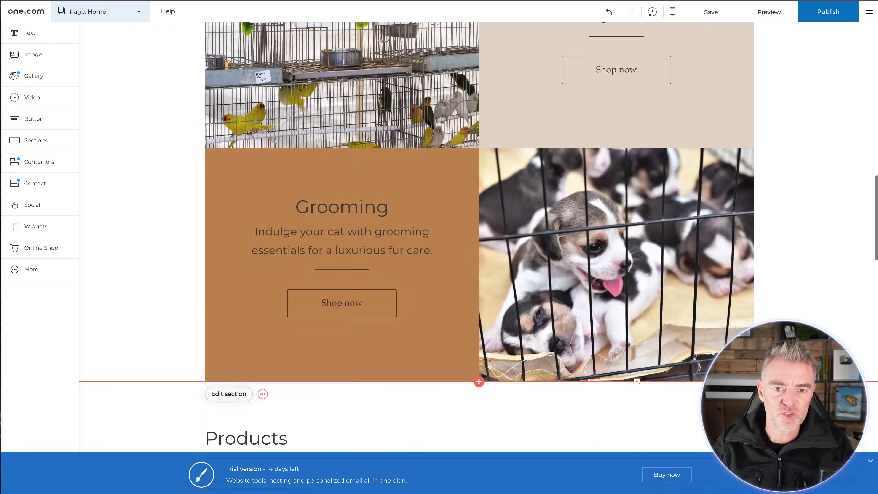
scroll(138, 150, "down", 8)
scroll(138, 150, "up", 15)
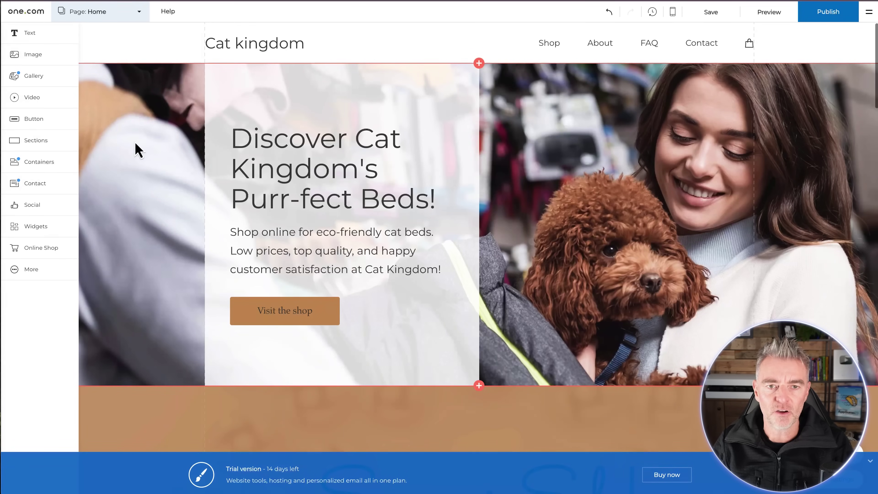
left_click(247, 50)
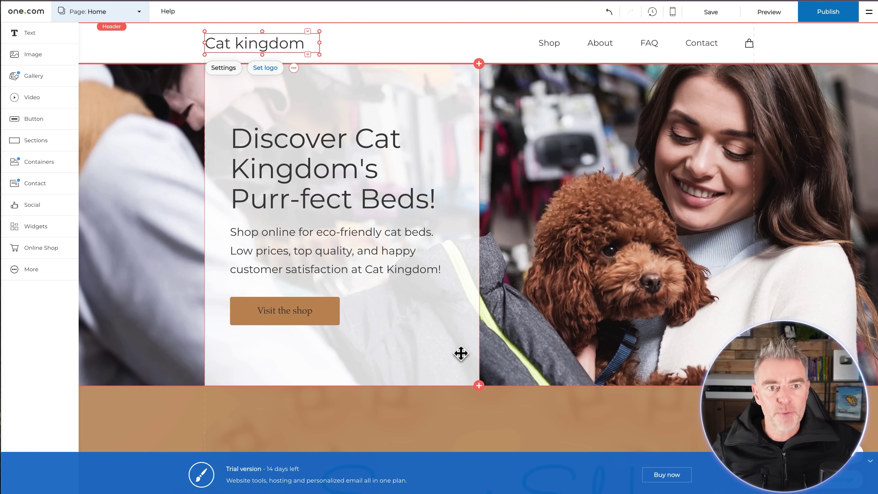
left_click(140, 16)
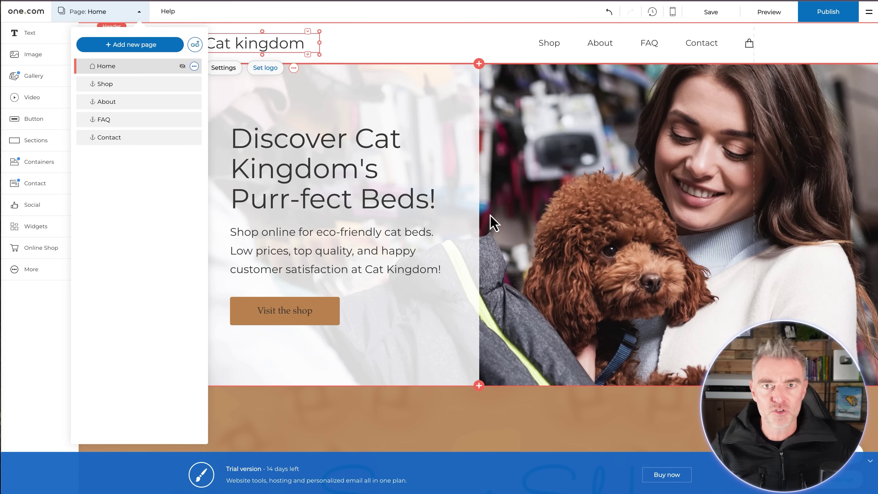
left_click(620, 244)
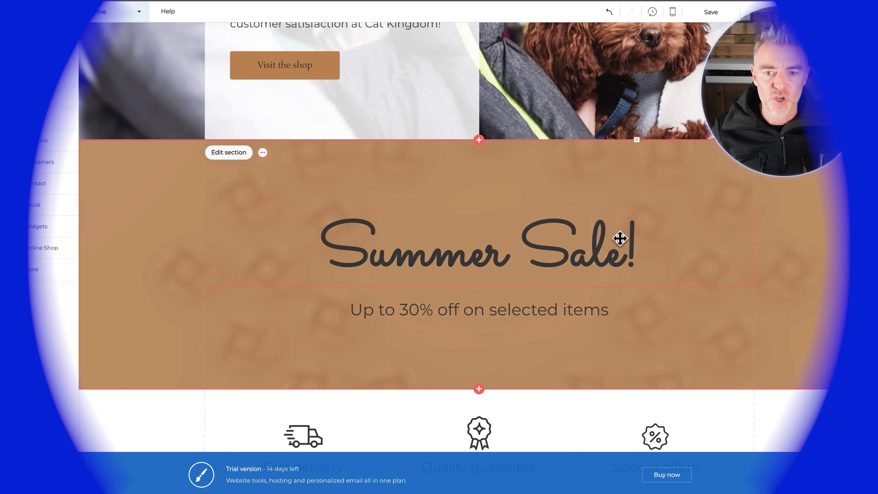
scroll(620, 238, "down", 10)
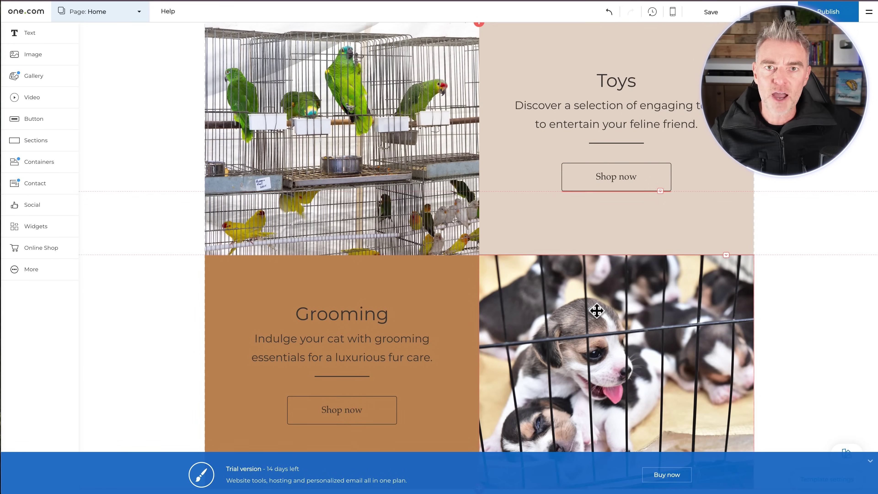
scroll(596, 310, "down", 7)
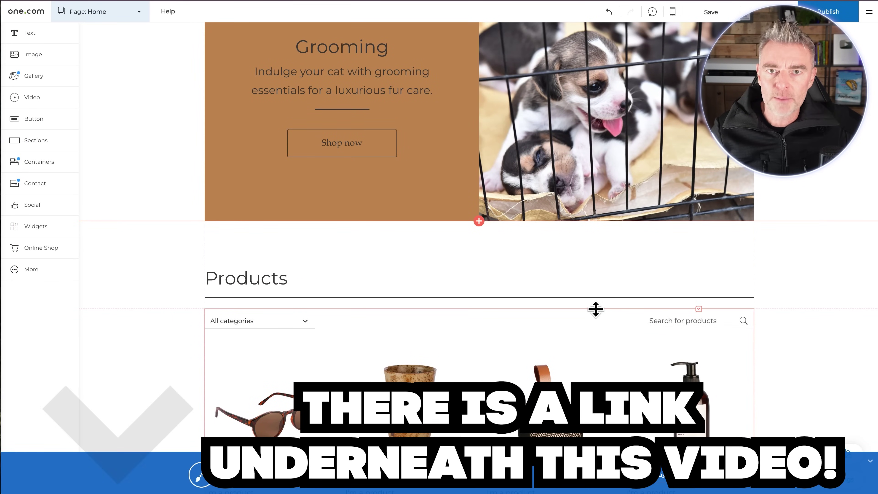
scroll(596, 310, "down", 1)
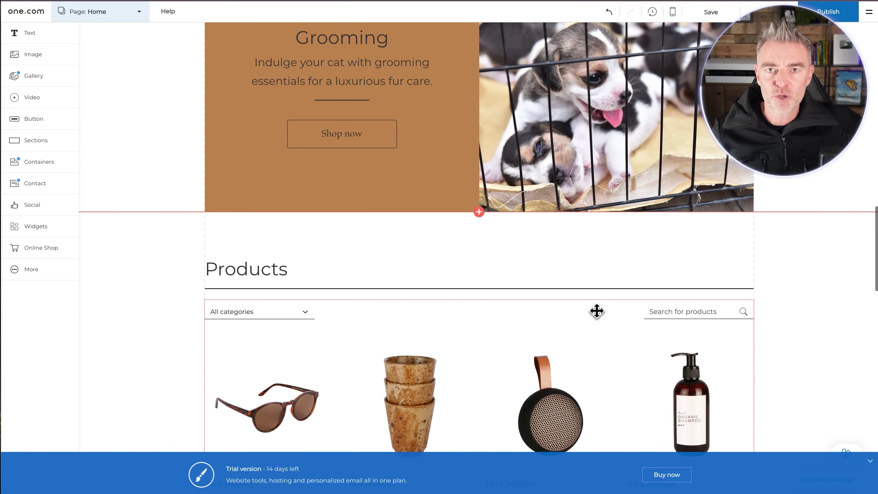
scroll(596, 310, "down", 2)
scroll(596, 310, "down", 3)
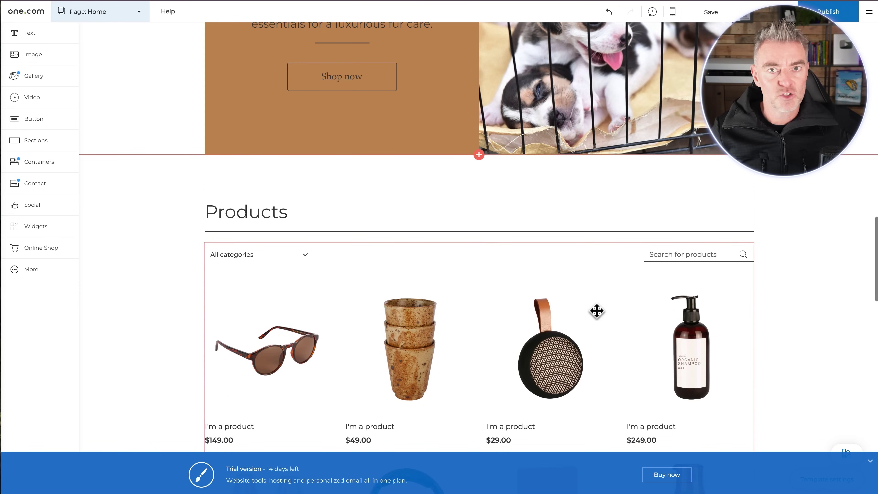